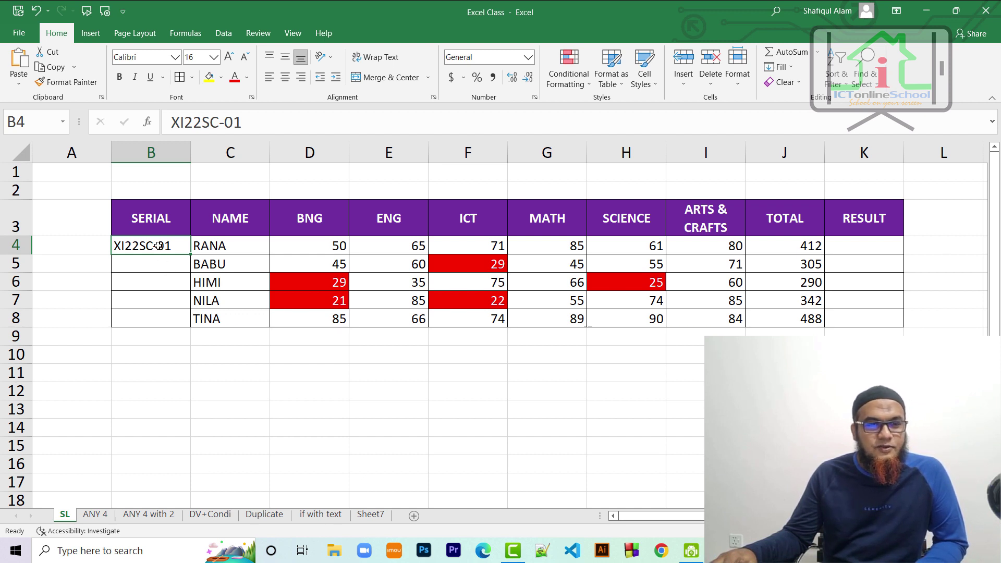
Start a data validation rule for the serial cells B4:B8 that allows Custom criteria.
left_click_drag(159, 246, 166, 315)
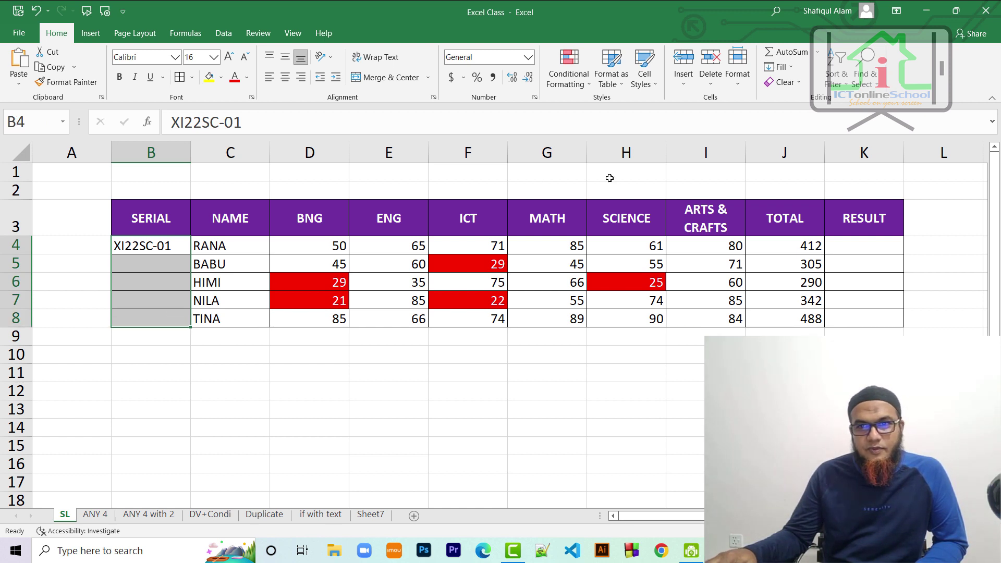
left_click(231, 34)
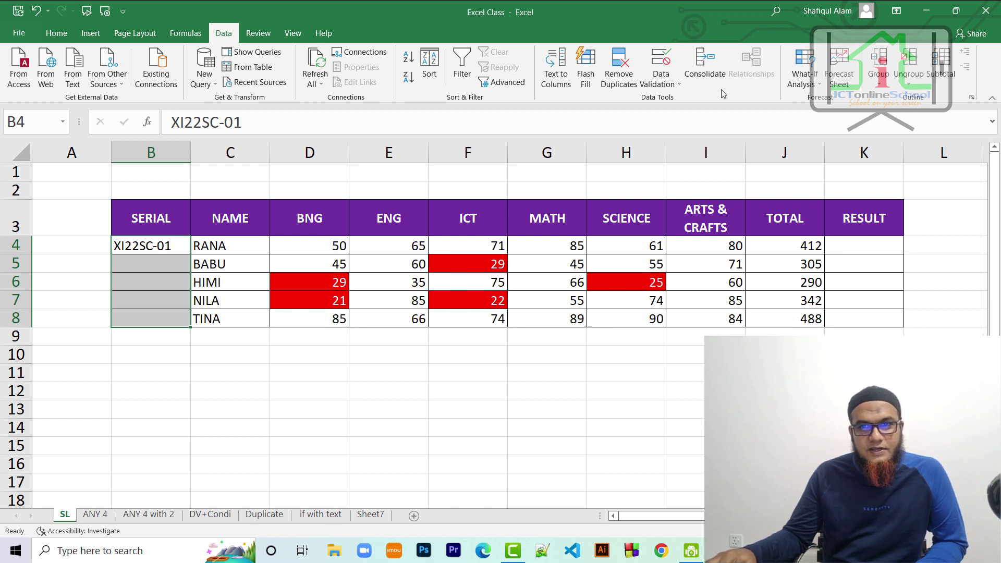
left_click(665, 76)
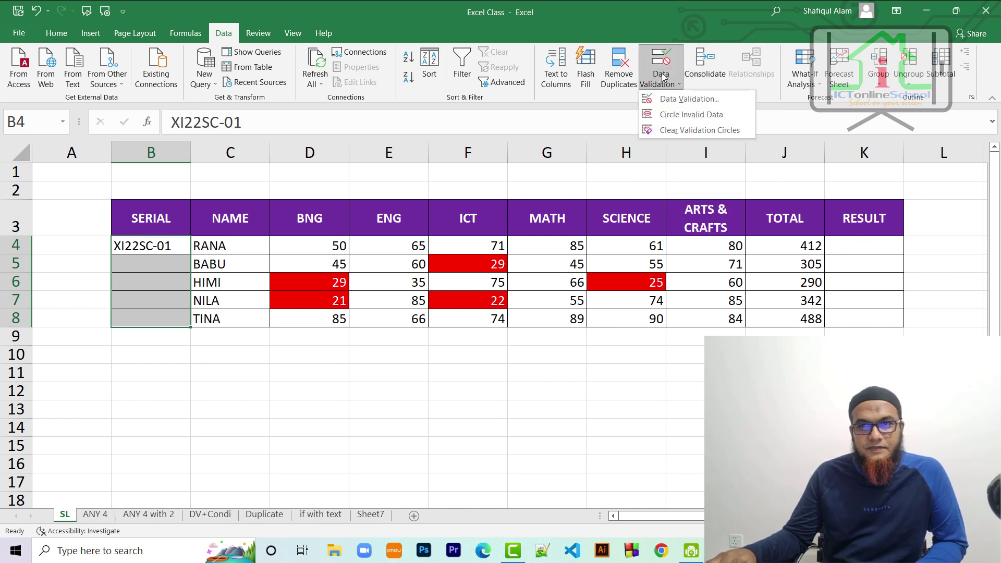
left_click(678, 101)
left_click(477, 128)
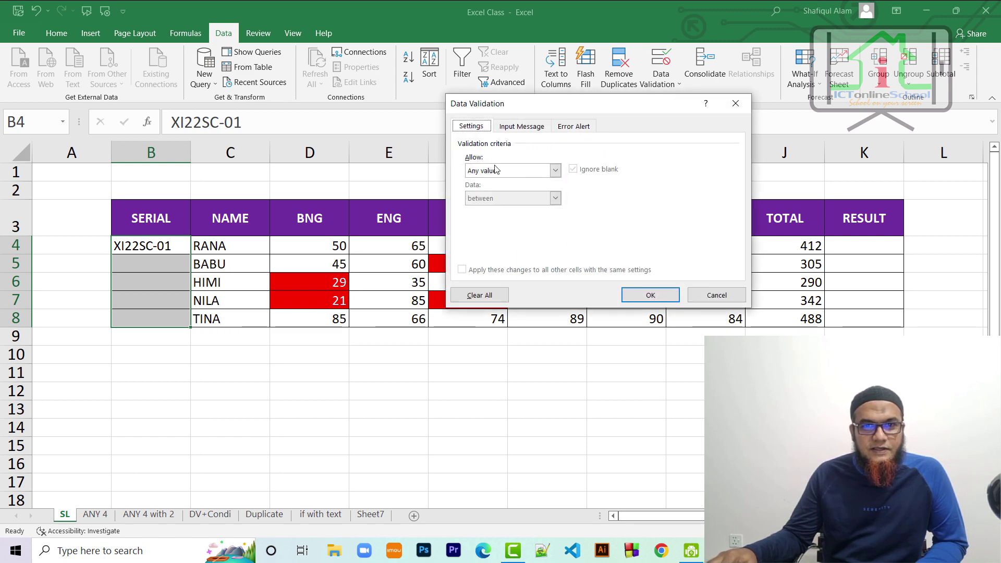
left_click(518, 172)
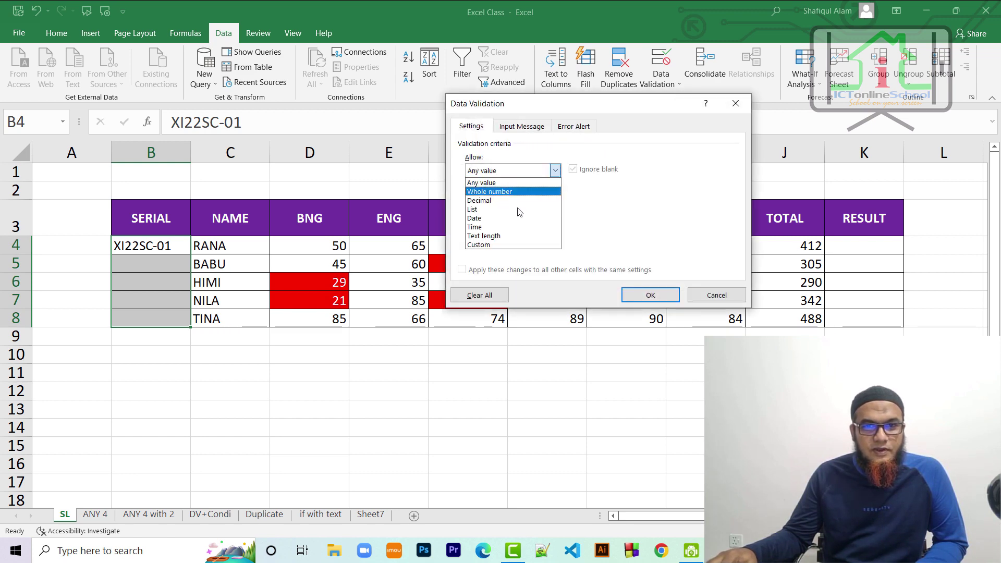
left_click(509, 245)
Enter =COUNTIF($B$4:$B$8,B4)=1 as the custom validation formula.
left_click(494, 225)
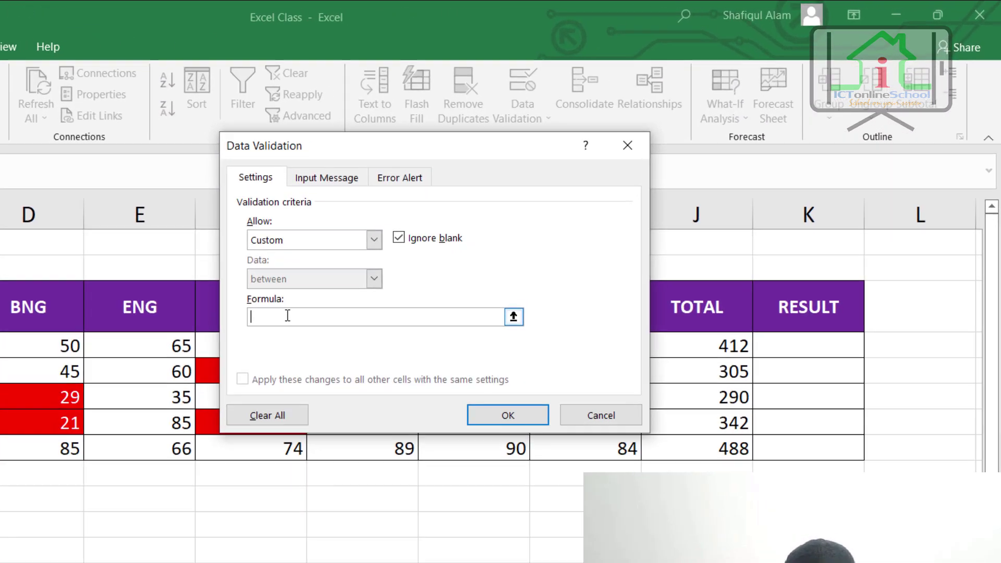
type("=")
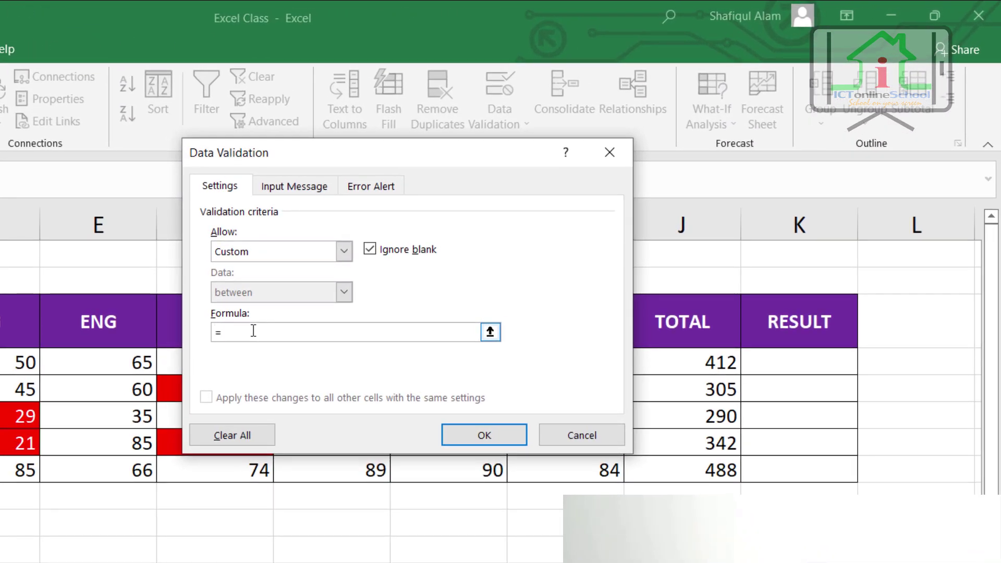
type("c")
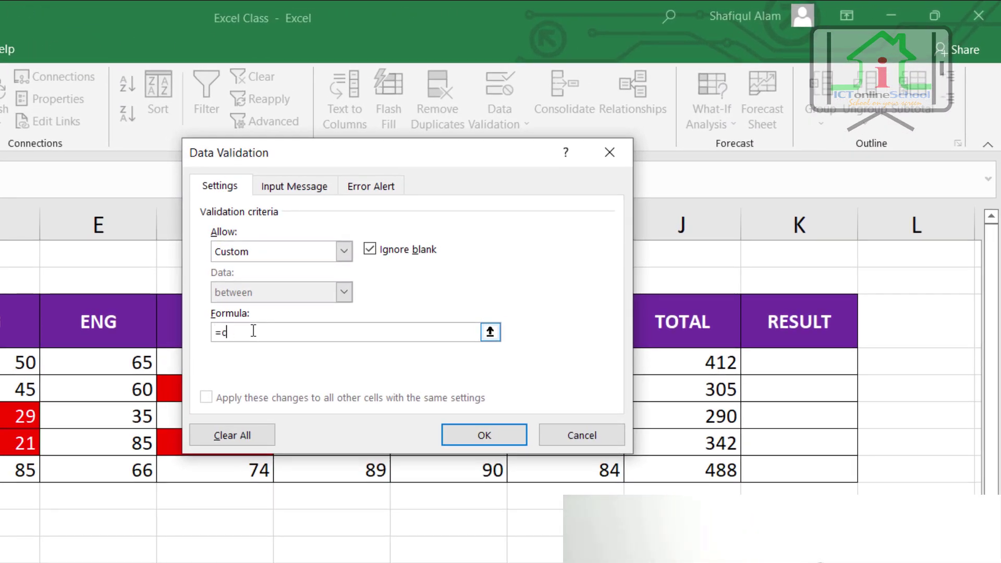
key("BackSpace")
type("COUNTIF(")
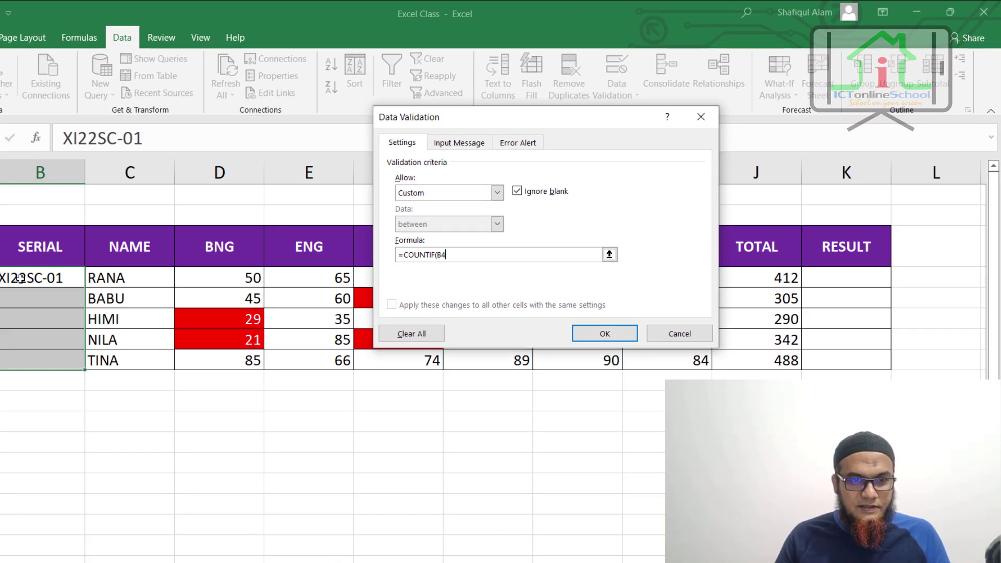
left_click_drag(12, 286, 23, 360)
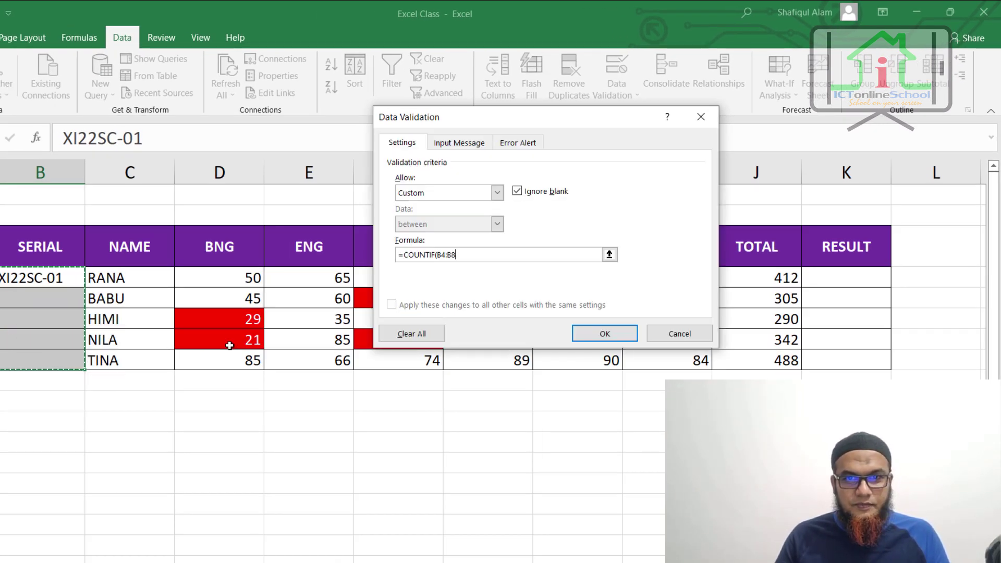
key("F4")
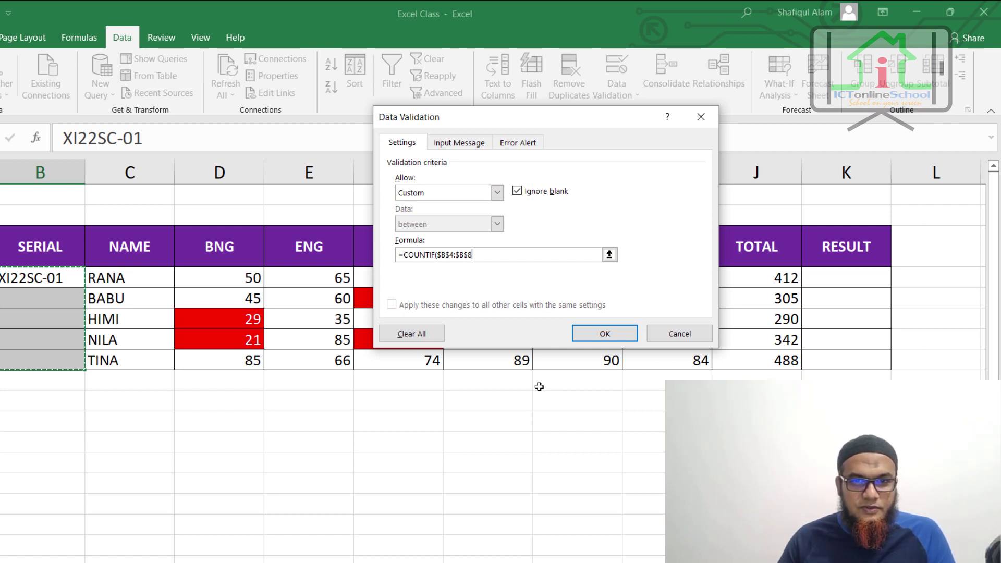
type(",")
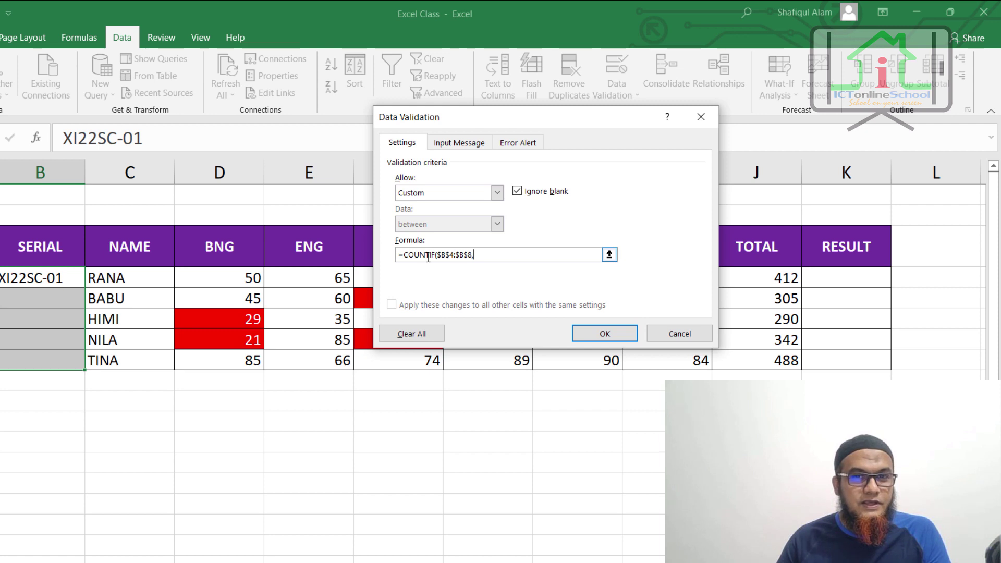
left_click(25, 279)
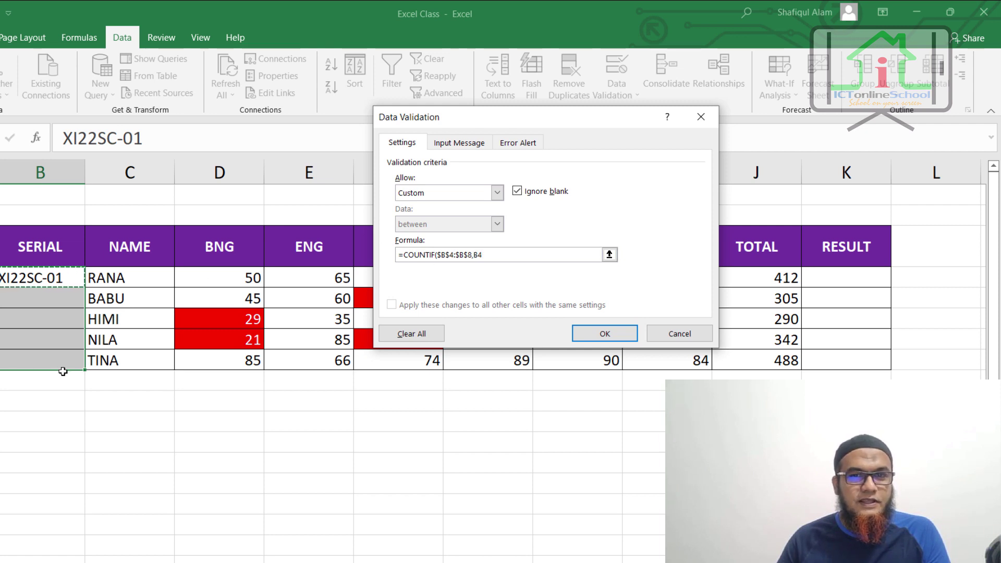
type(")")
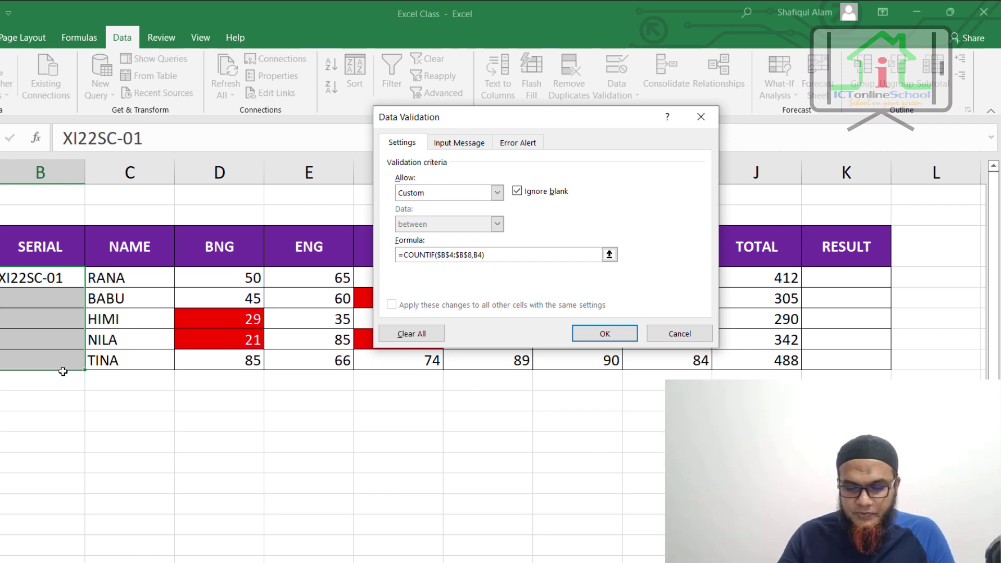
type("=1")
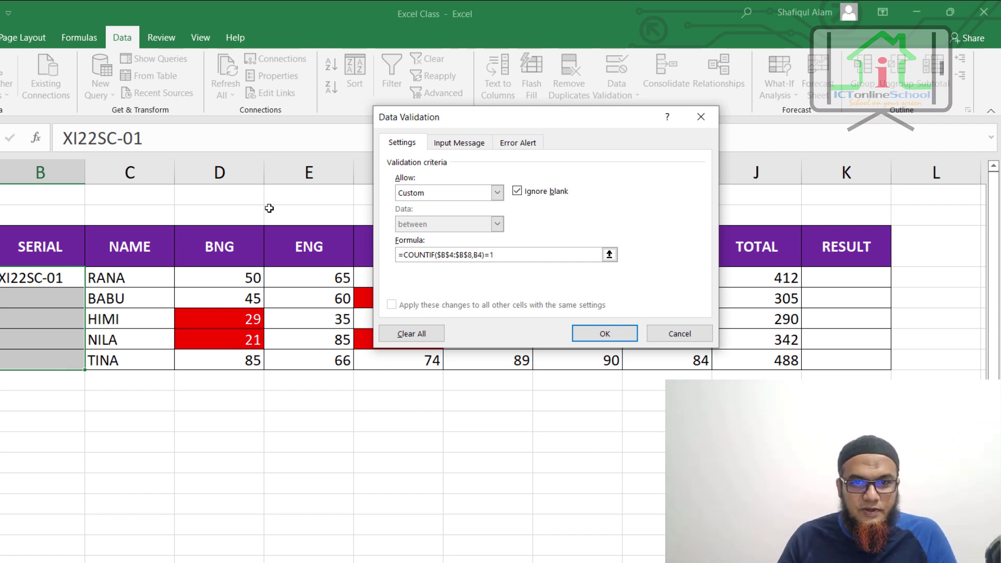
Give the validation rule's error alert the title STOP.
left_click(516, 146)
left_click(592, 214)
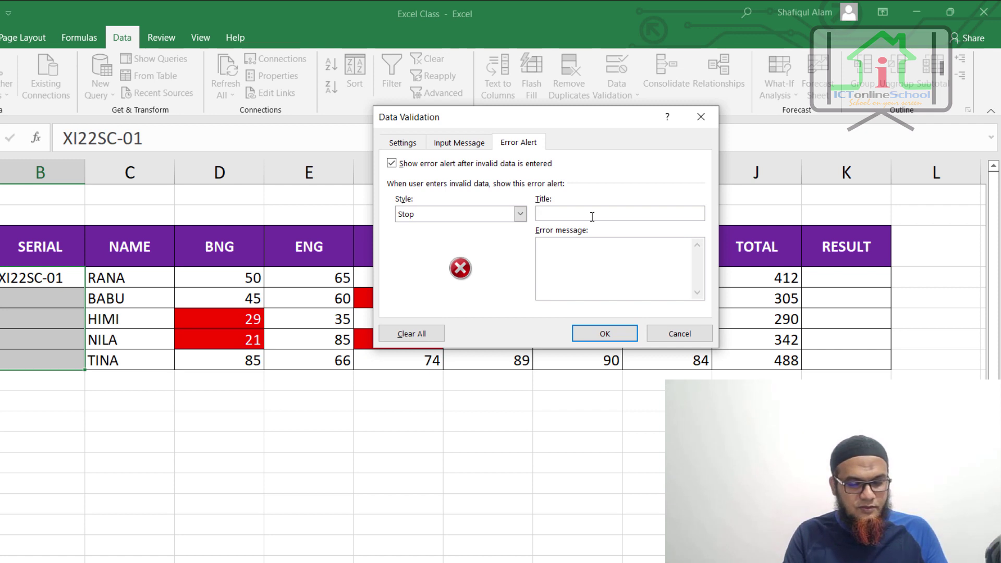
type("sto")
key("BackSpace")
key("BackSpace")
key("BackSpace")
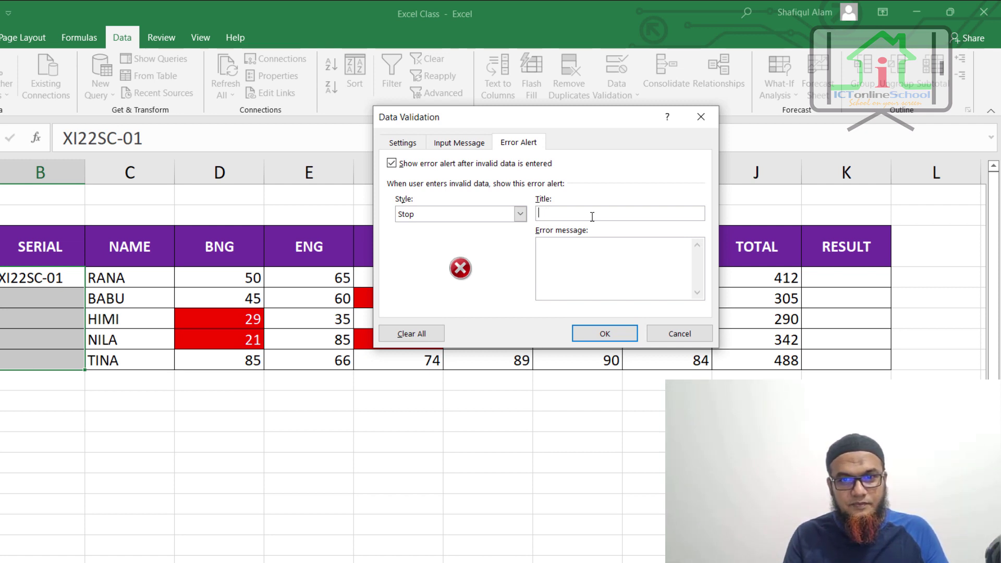
type("STOP")
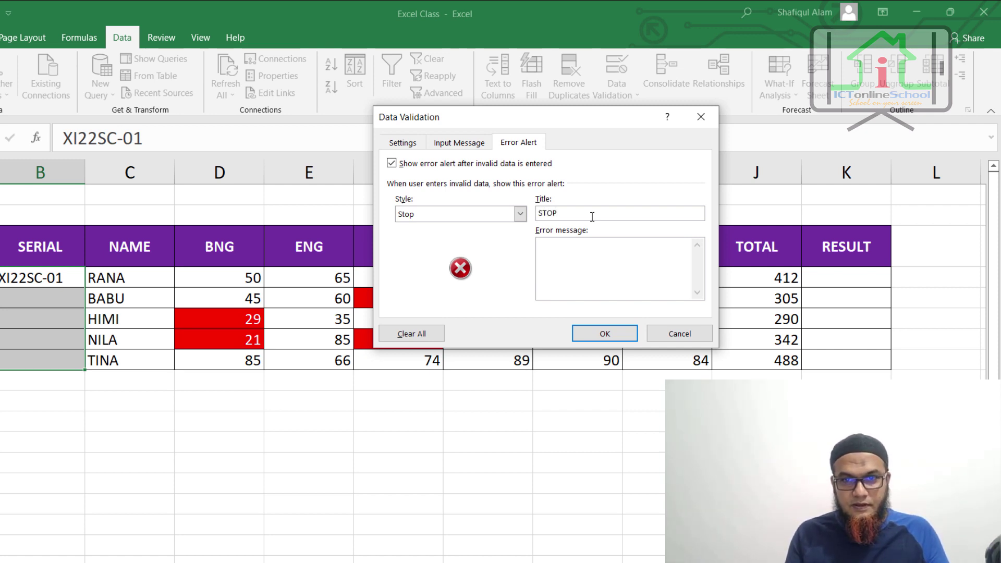
Set the error message to "Dulpicate Data Found! Please try with Another" and apply the validation rule.
left_click(585, 252)
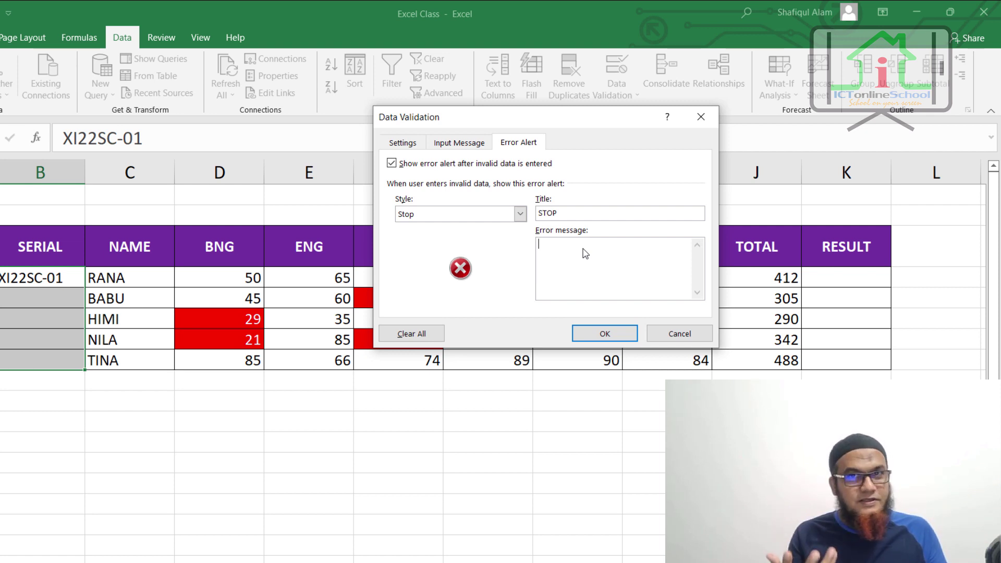
type("dU;")
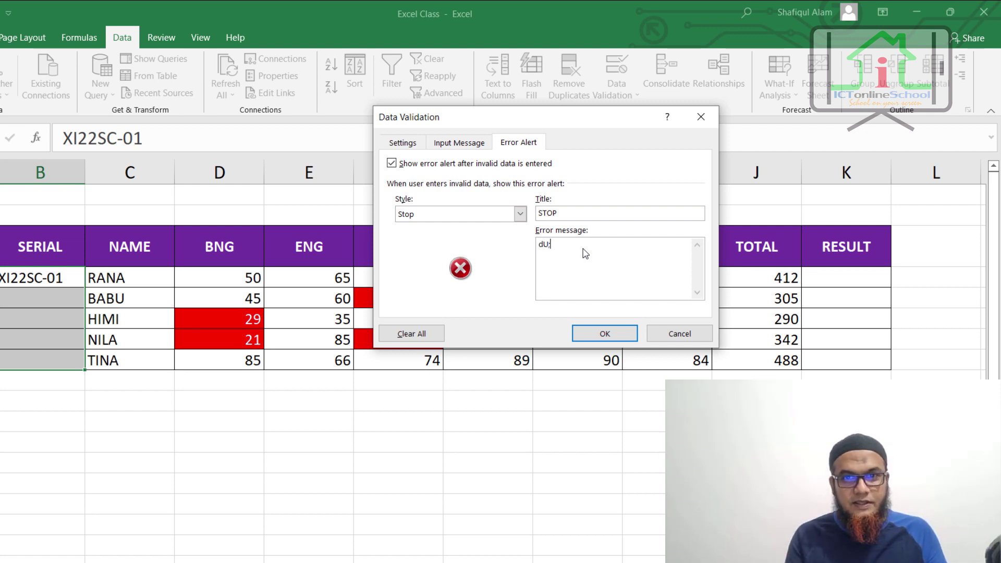
key("BackSpace")
key("BackSpace")
key("BackSpace")
type("Du")
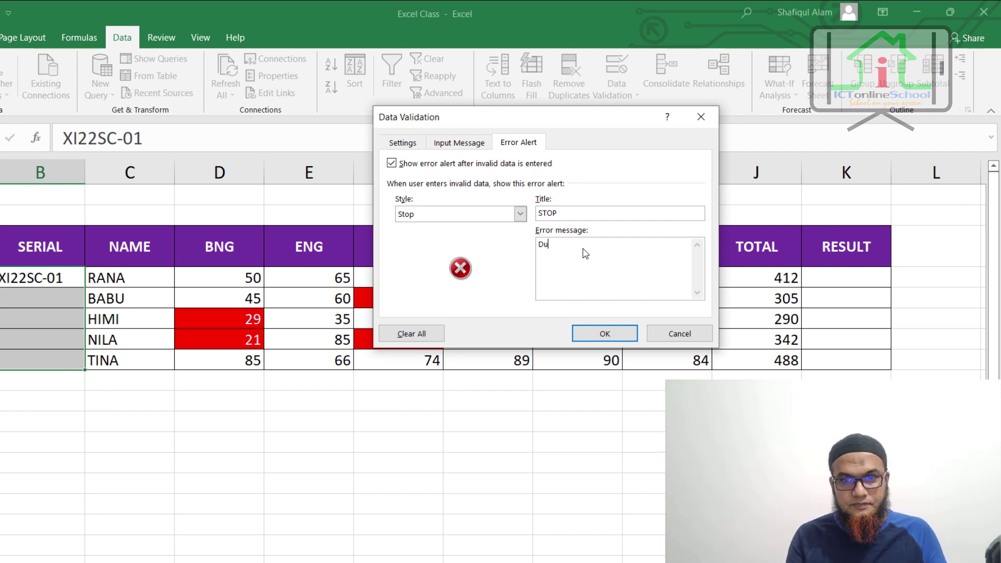
type("l")
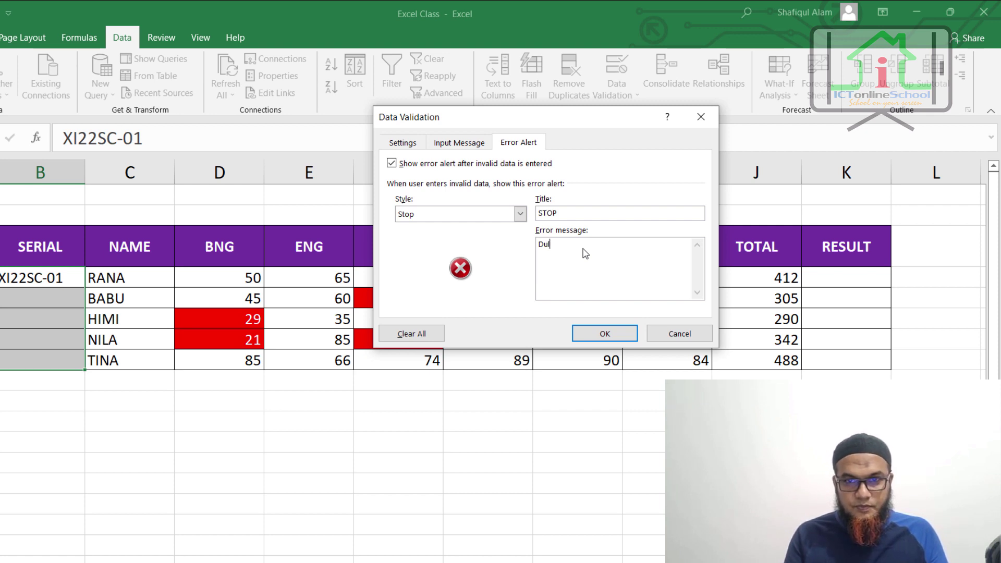
type("picate Da")
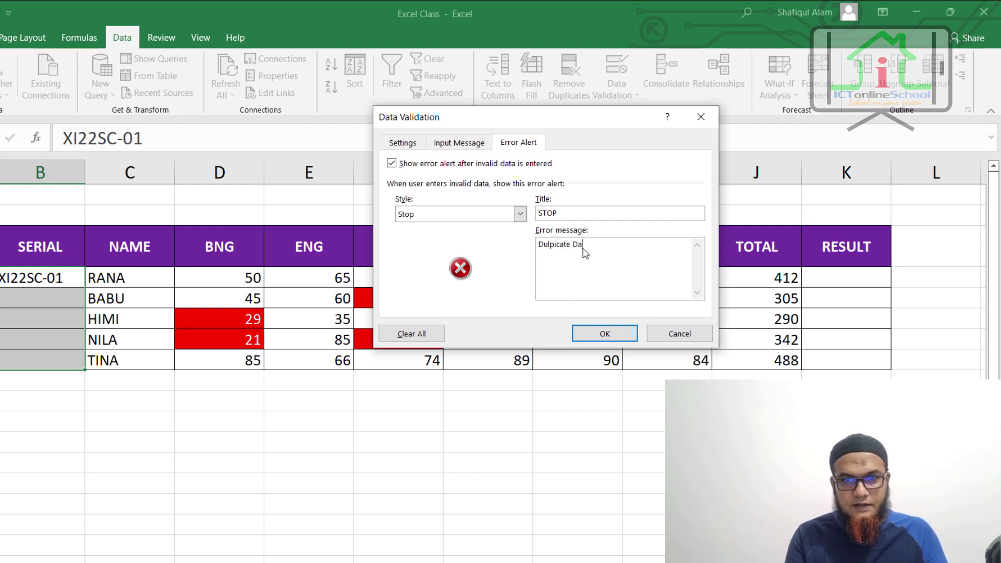
type("ta Fo")
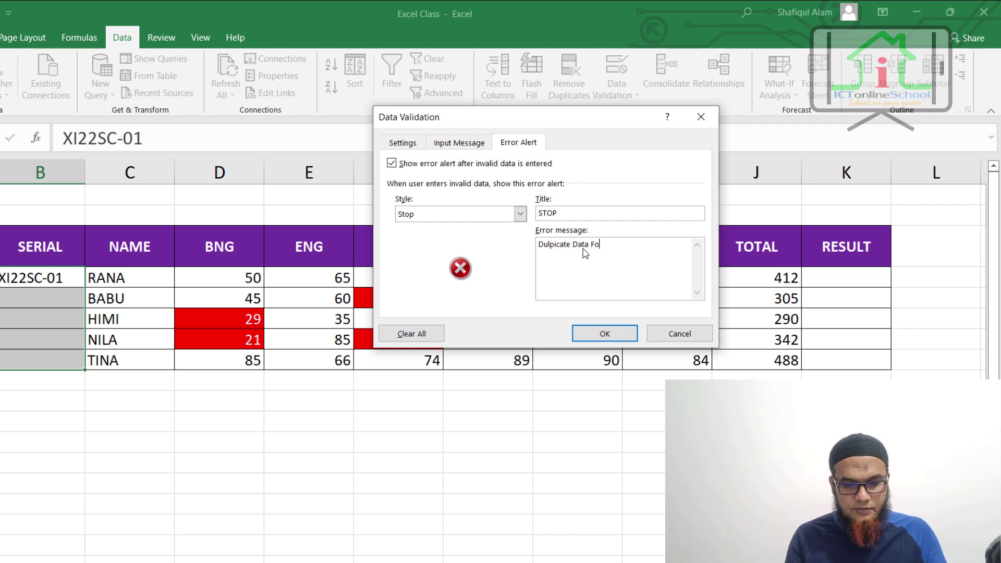
type("nd")
key("BackSpace")
key("BackSpace")
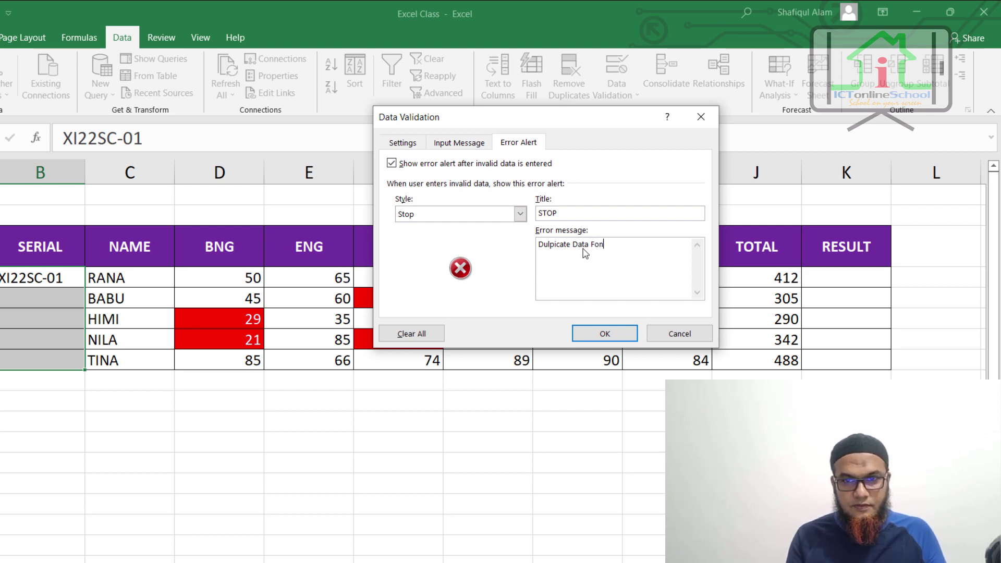
type("und")
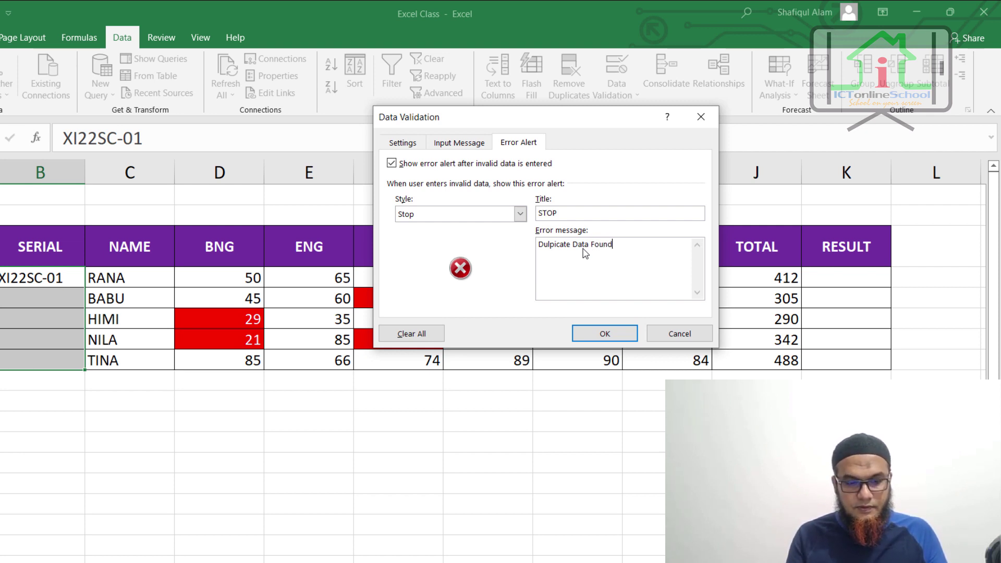
type("! P")
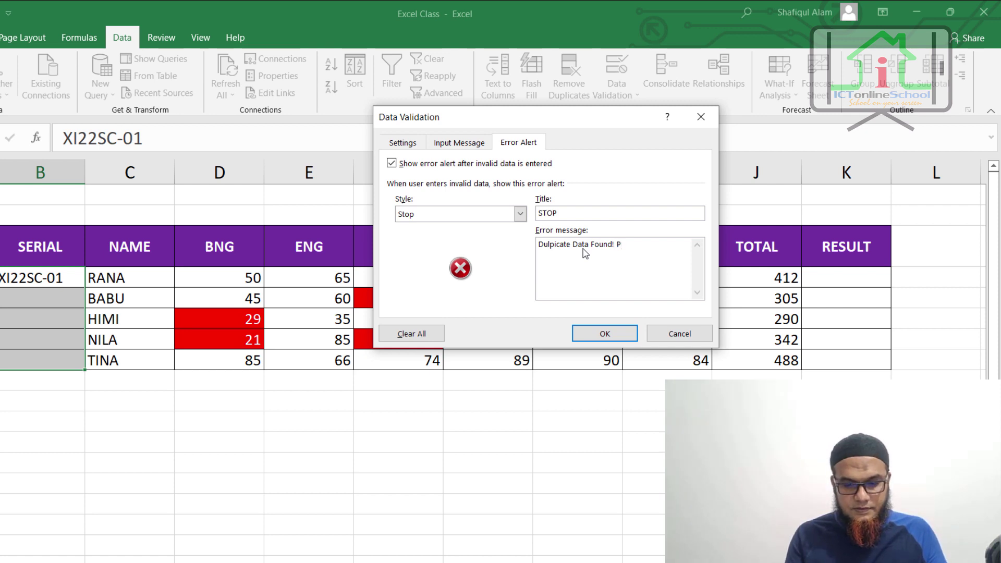
type("la")
key("BackSpace")
type("e")
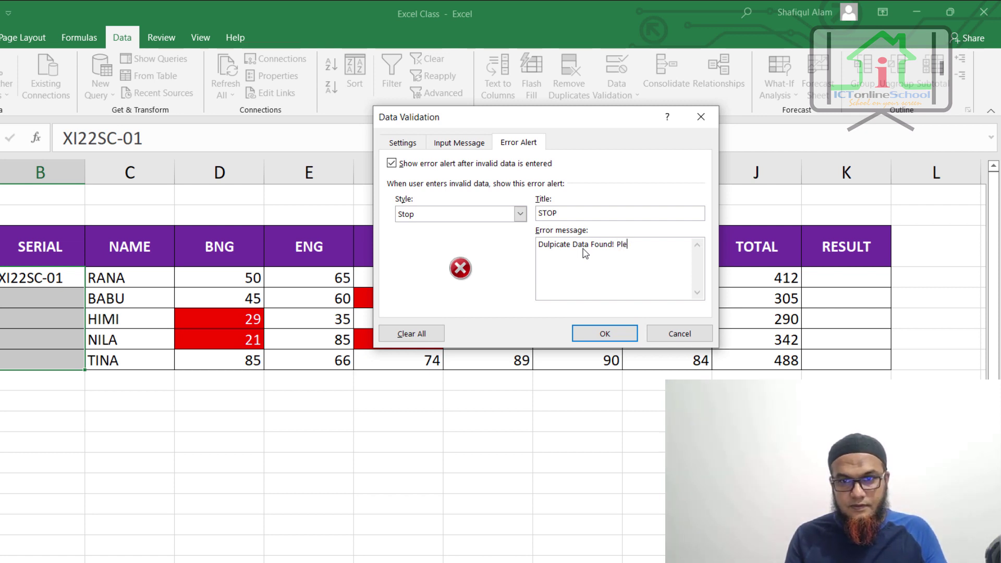
type("ase")
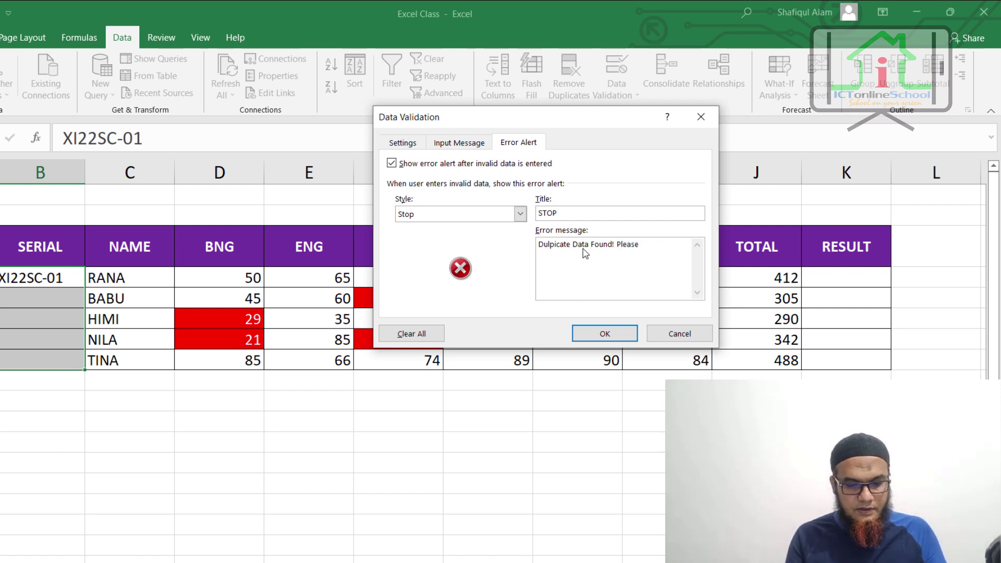
type(" try w")
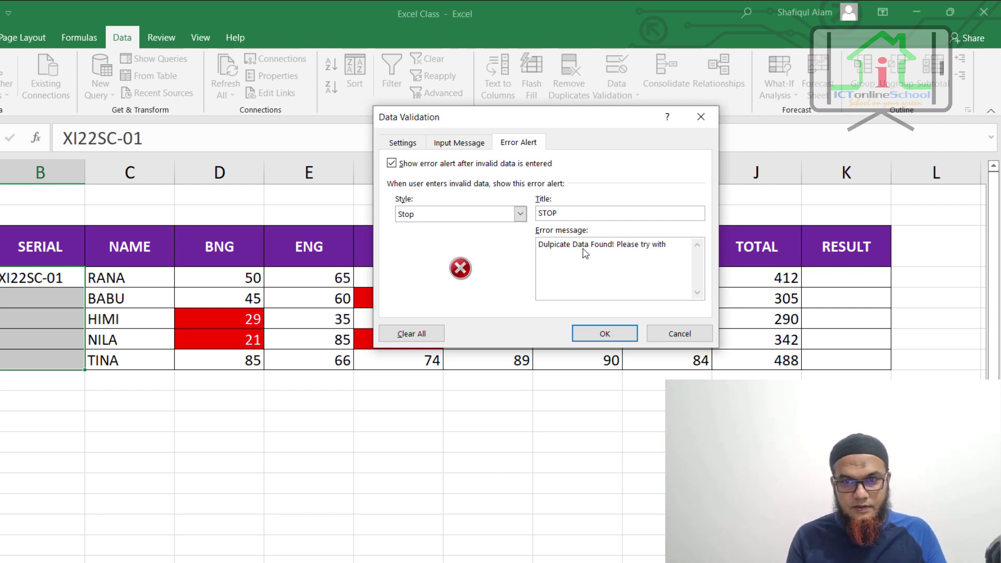
type("ith A")
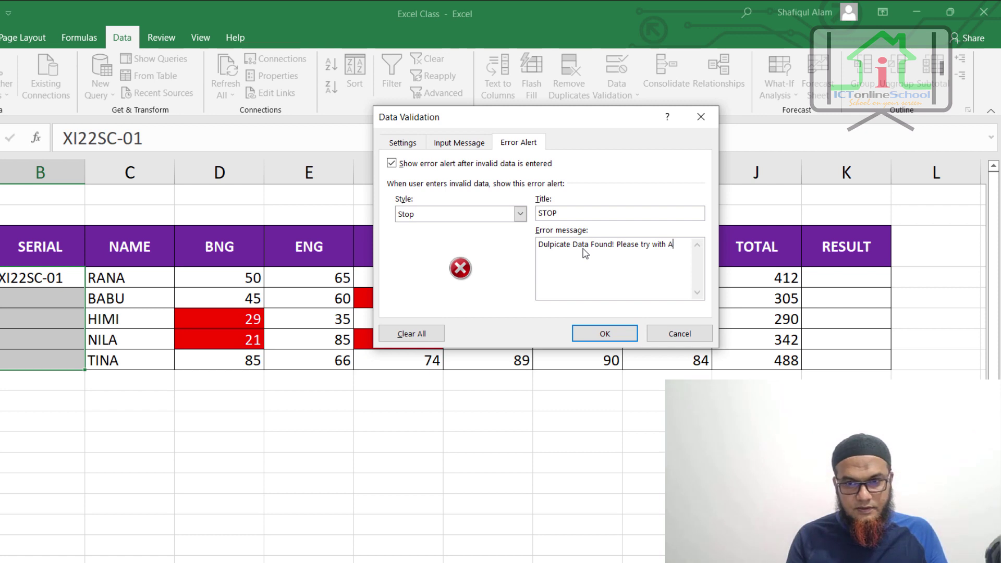
type("nother")
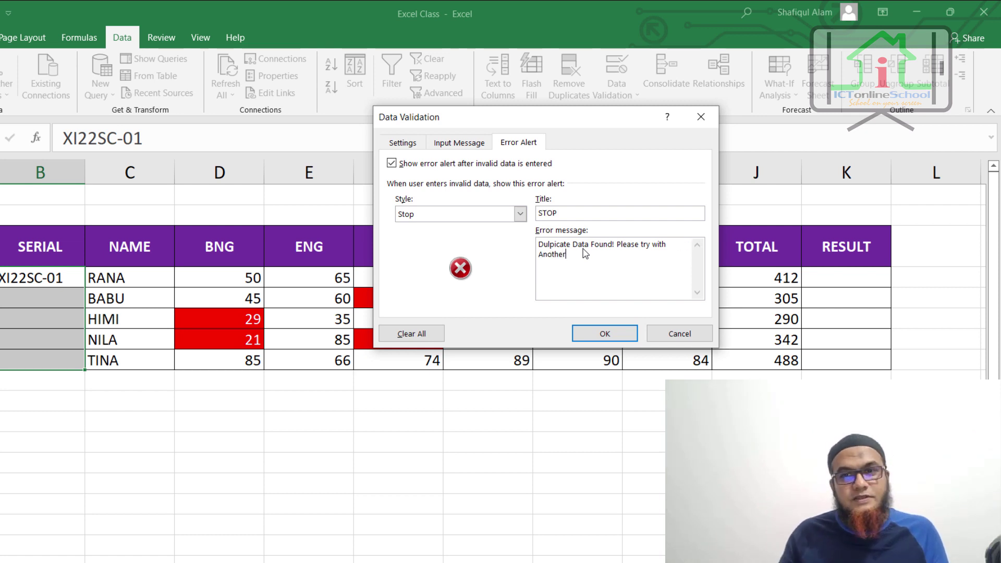
left_click(630, 333)
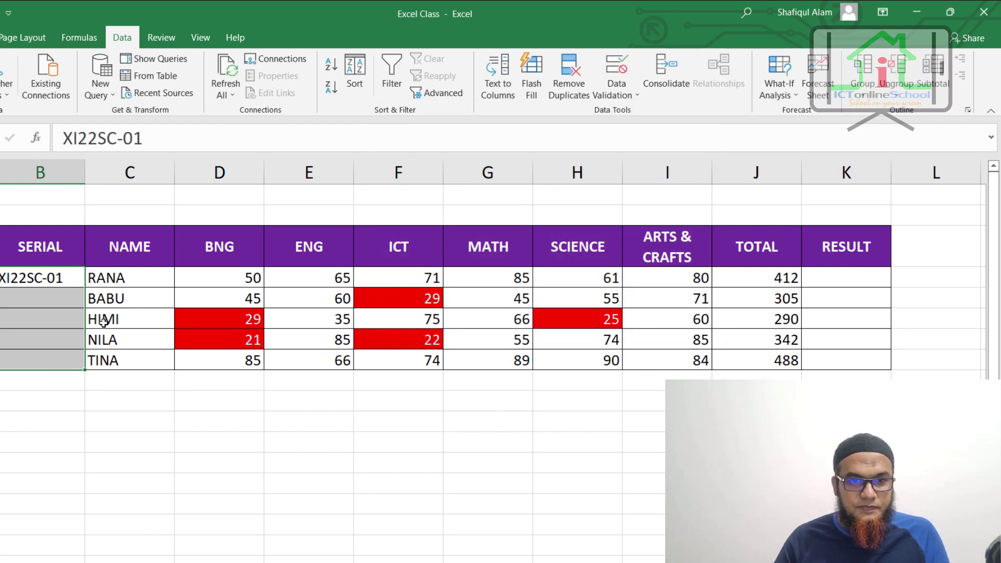
Enter the serial xI22SC-02 in cell B5.
left_click(40, 301)
type("xl22SC-01")
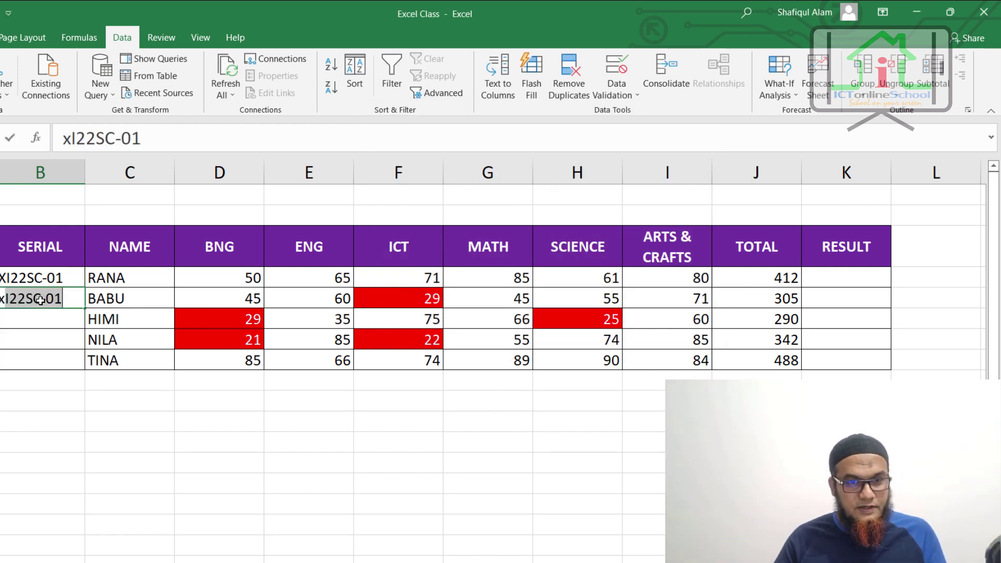
key("BackSpace")
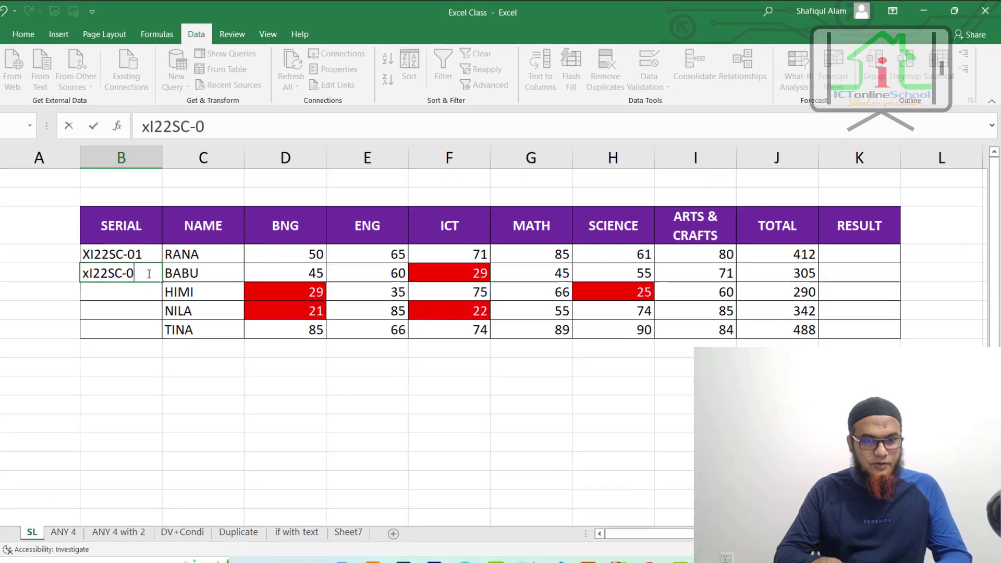
type("2")
key("Return")
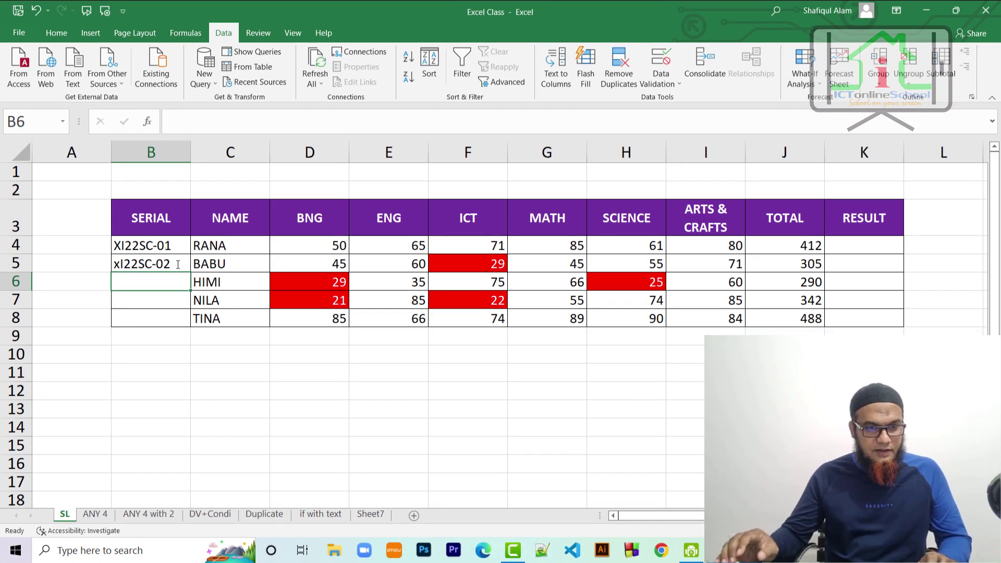
Enter the serial XI22SC-03 in cell B6.
type("X")
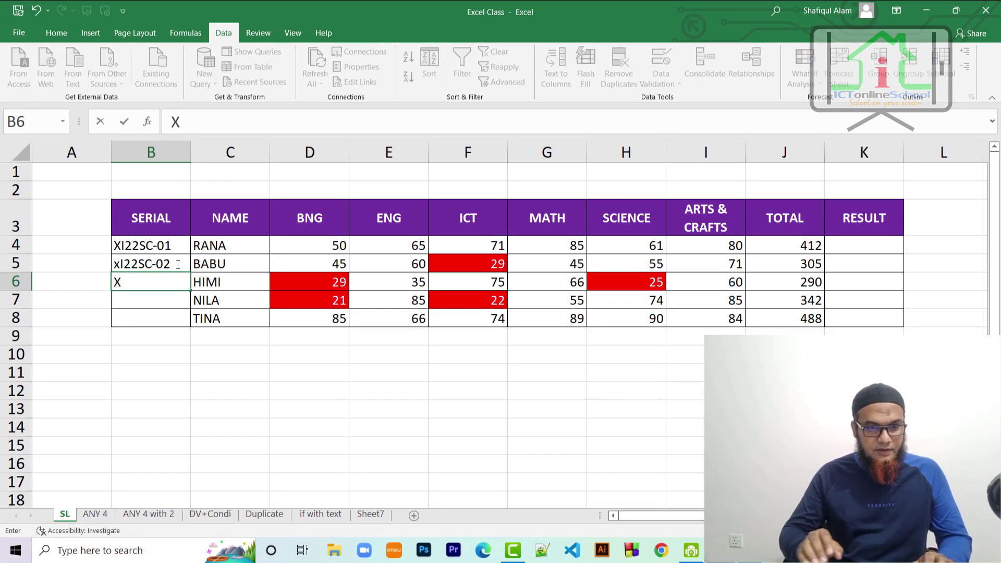
type("I")
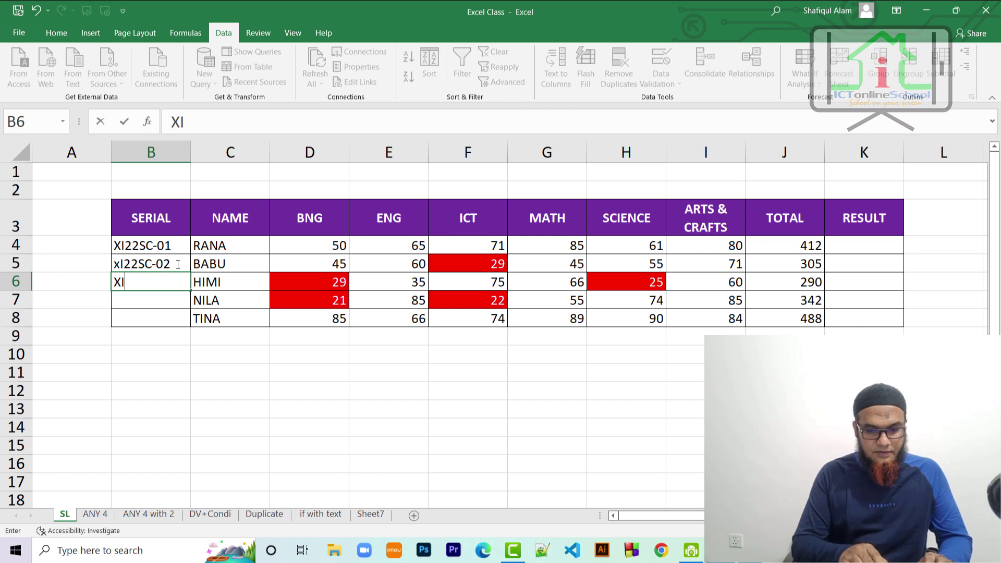
type("222")
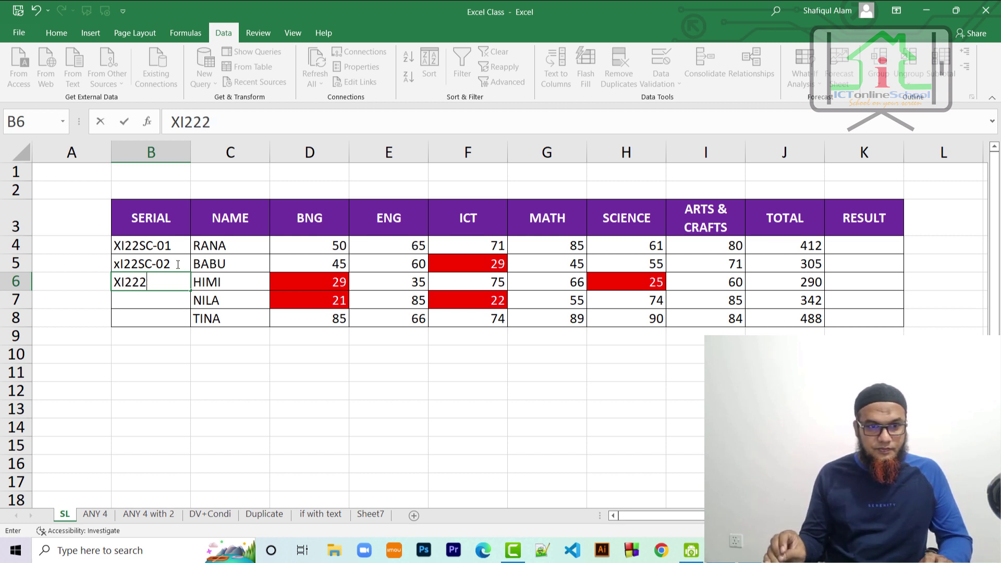
key("BackSpace")
type("SC")
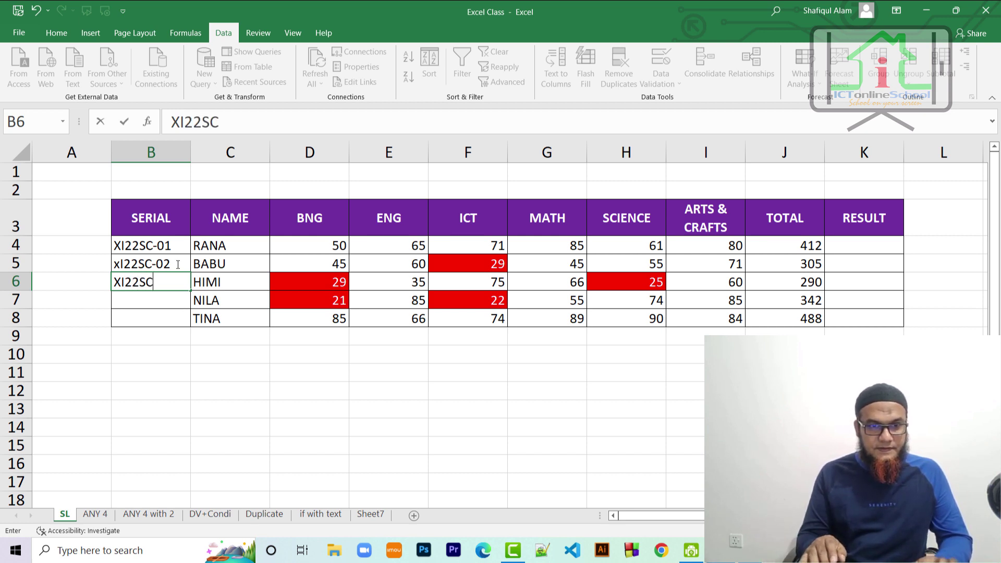
type("-03")
key("Return")
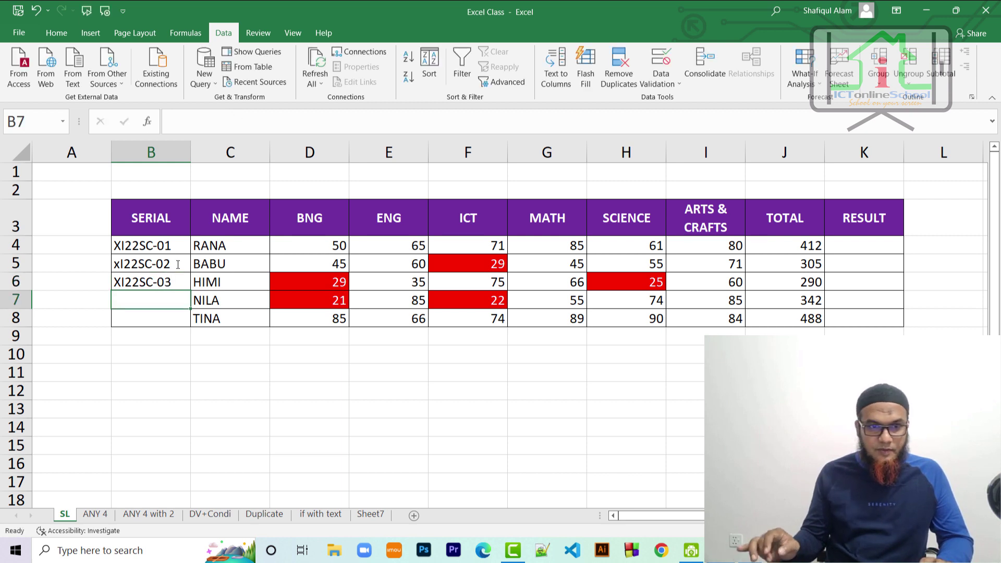
Test the validation rule by trying to enter the duplicate serial XI22SC-01 in cell B7, and choose to retry the entry.
type("XI")
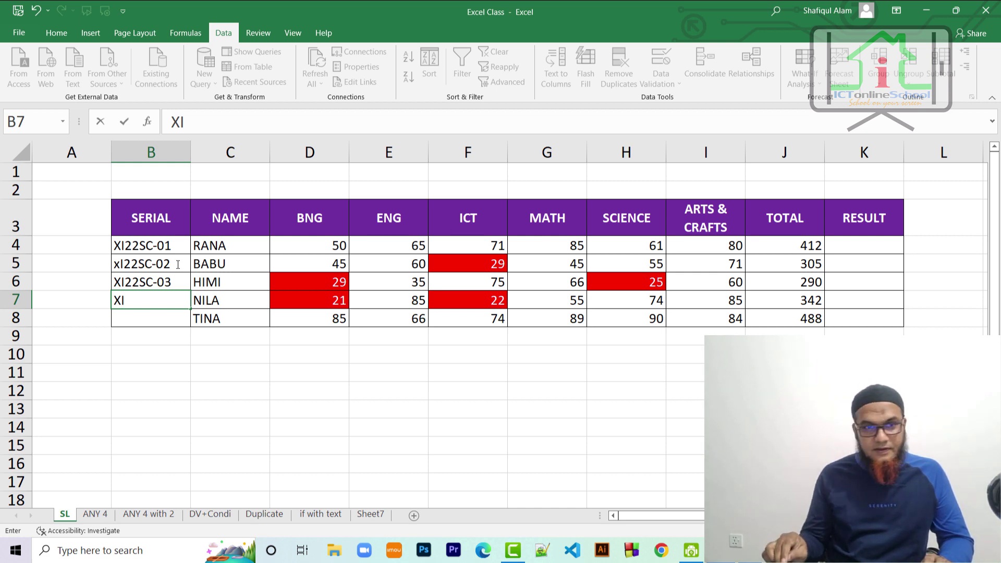
type("22SC")
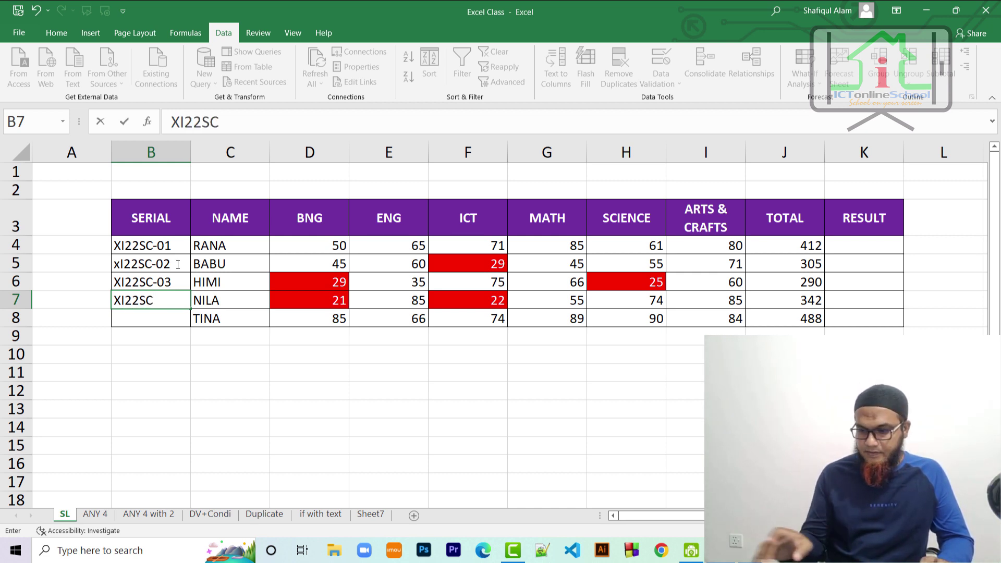
type("-01")
key("Return")
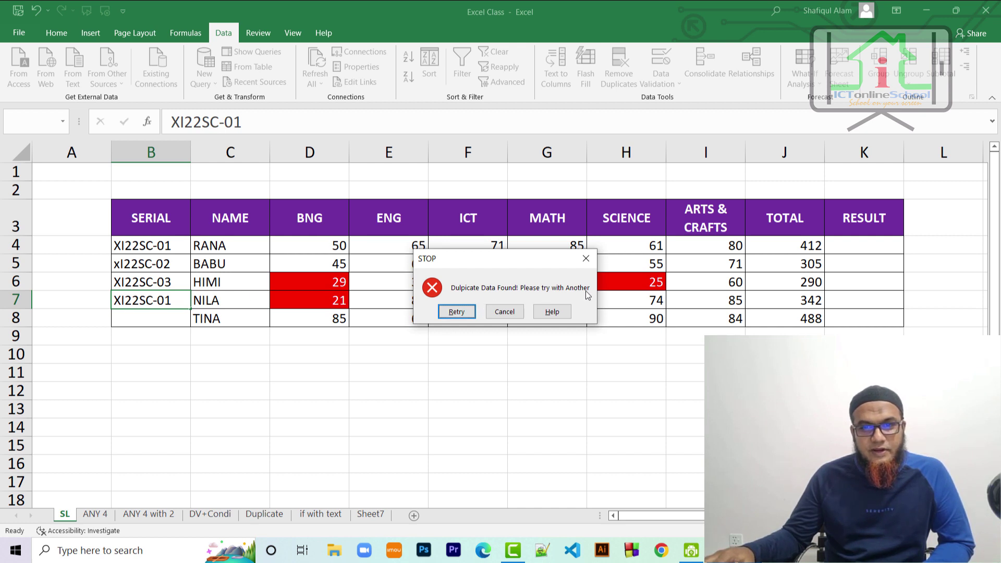
left_click(441, 312)
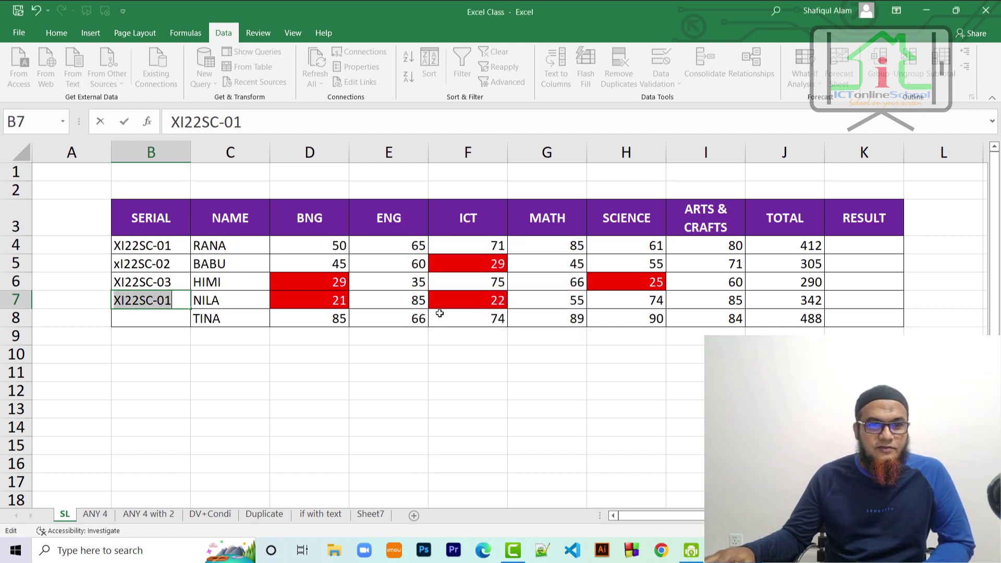
Correct the serial in cell B7 to XI22SC-04.
left_click(173, 301)
key("BackSpace")
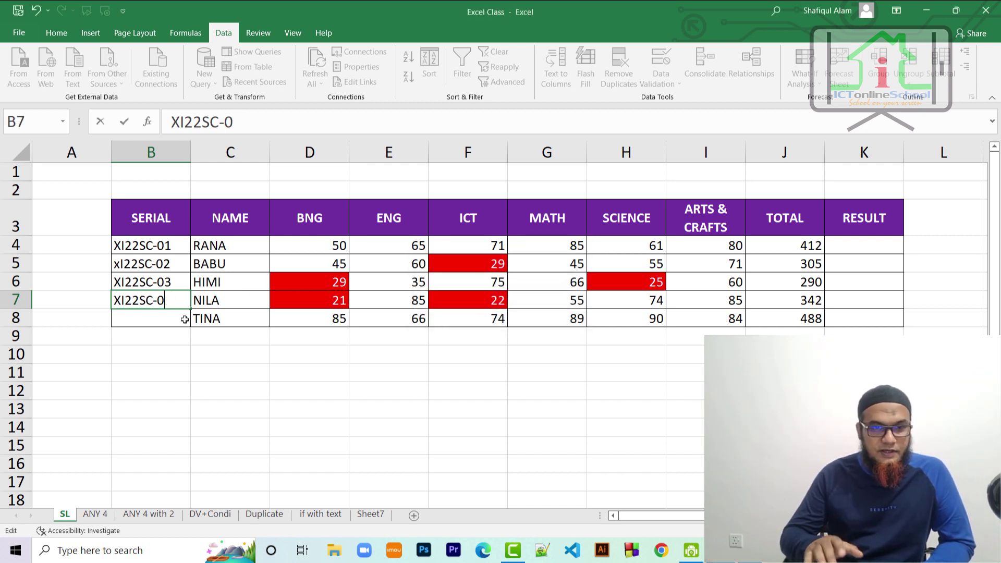
type("4")
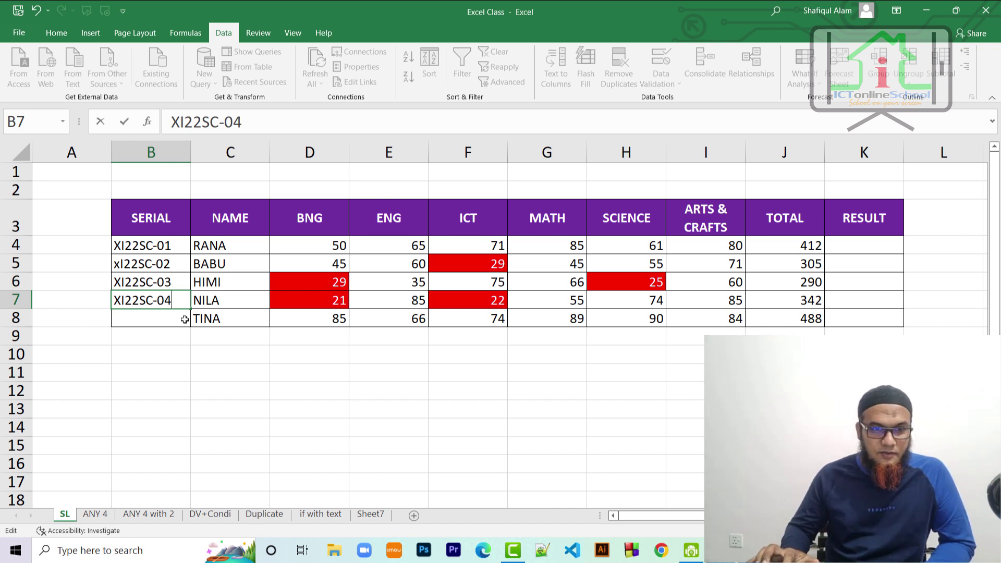
key("Return")
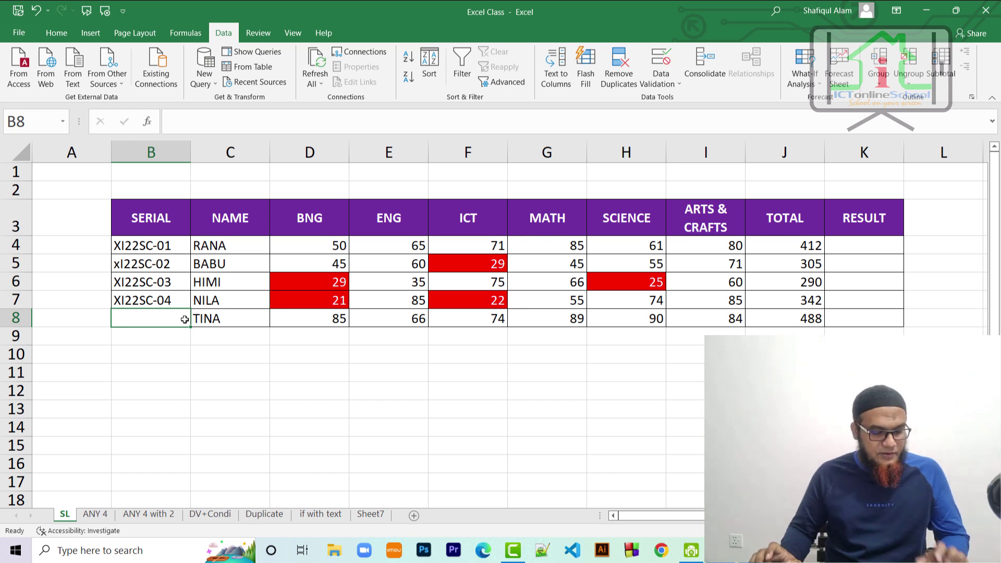
Enter the serial XI22SC-05 in cell B8.
type("X")
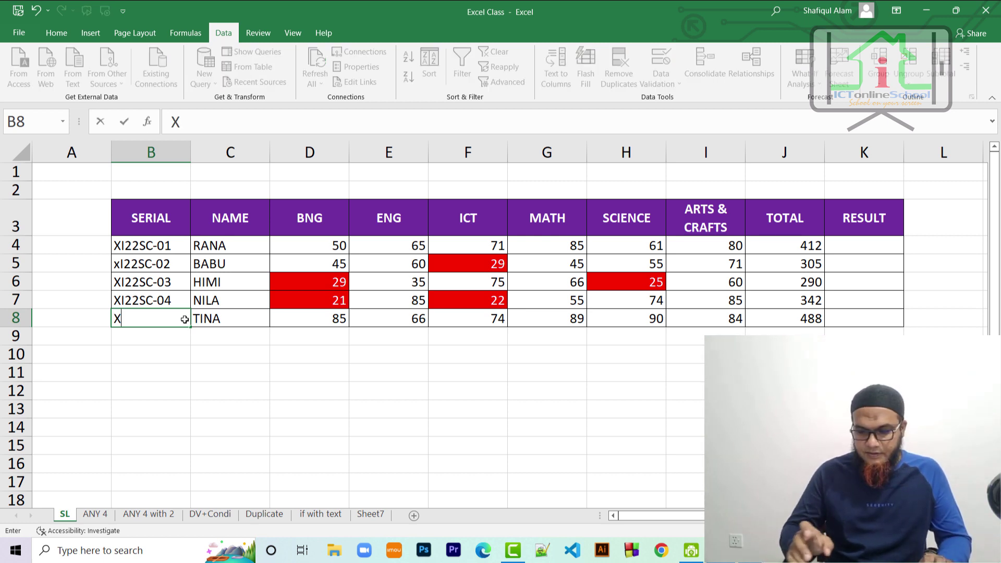
type("I")
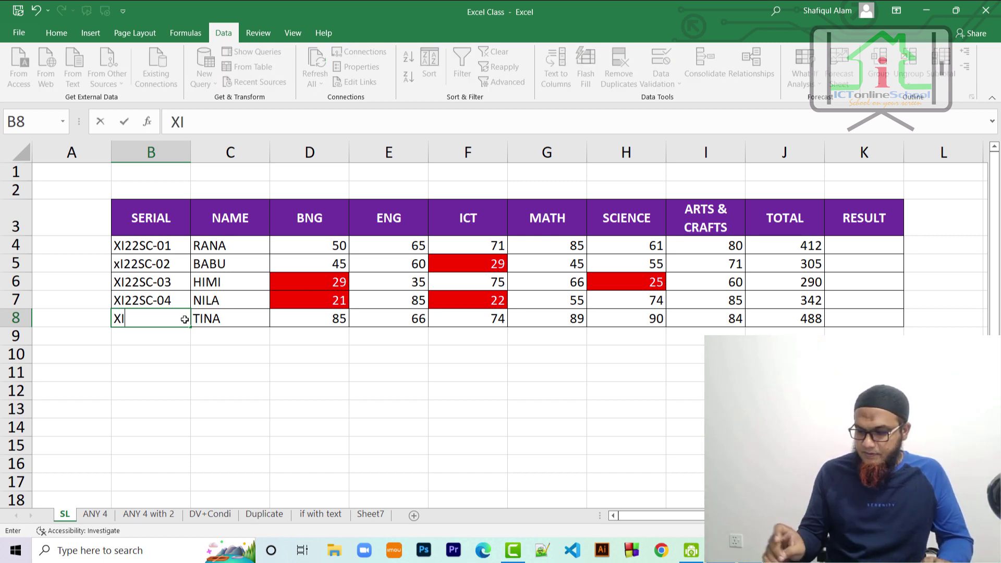
type("22SC")
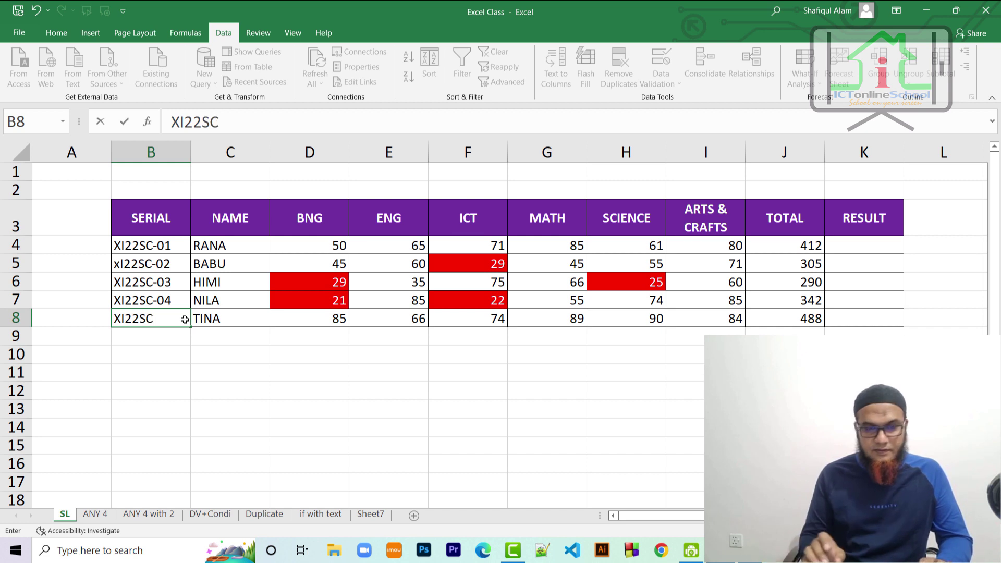
type("-04")
key("BackSpace")
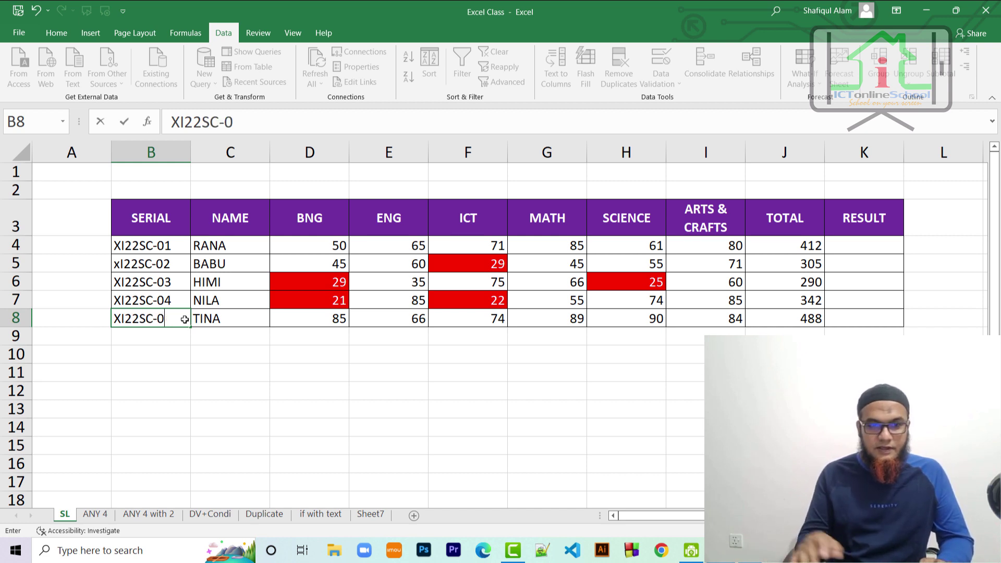
type("5")
key("Return")
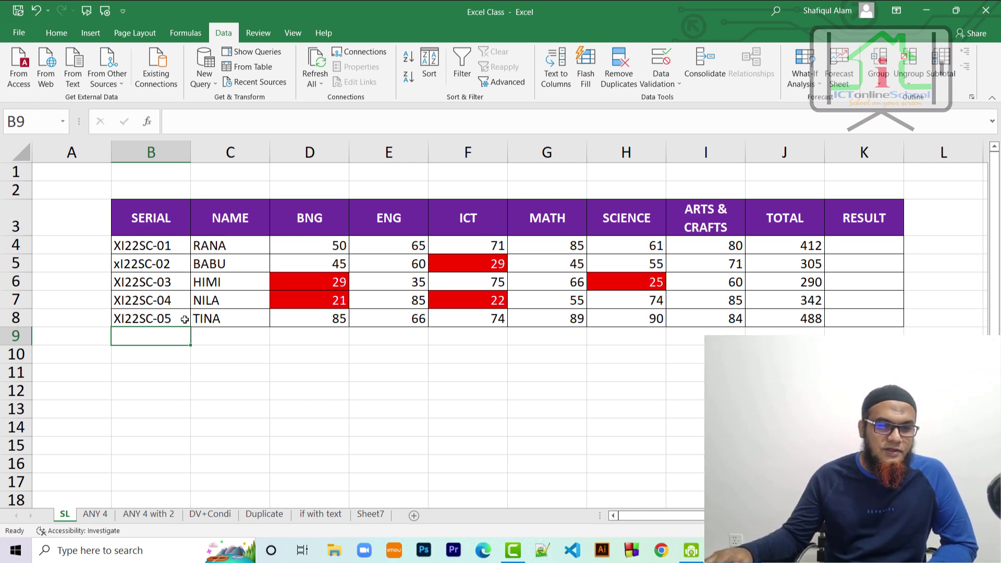
Remove the duplicate values from the COLOR list in D4:D14 on the Duplicate sheet.
left_click(264, 514)
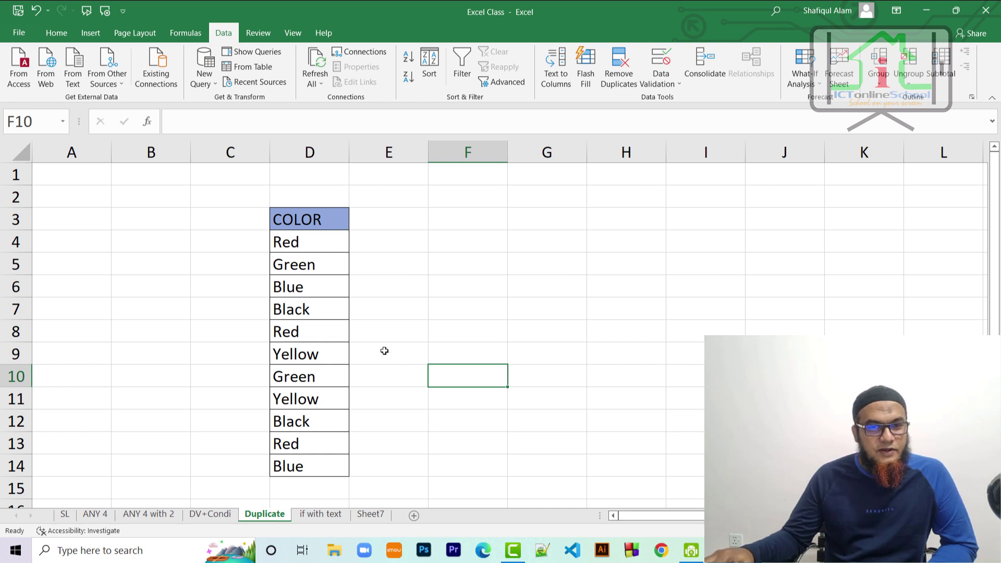
left_click(454, 325)
left_click_drag(331, 250, 334, 474)
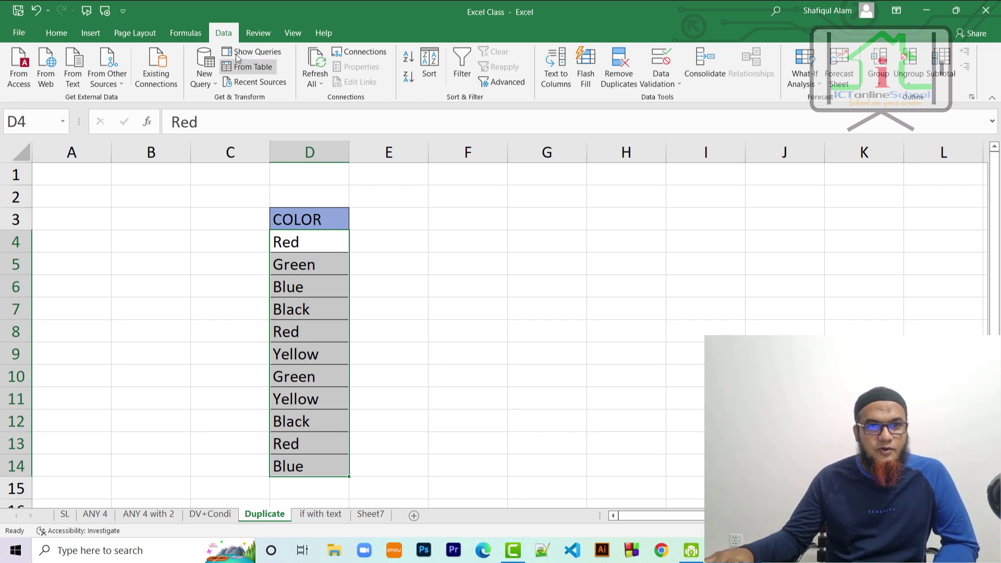
left_click(619, 72)
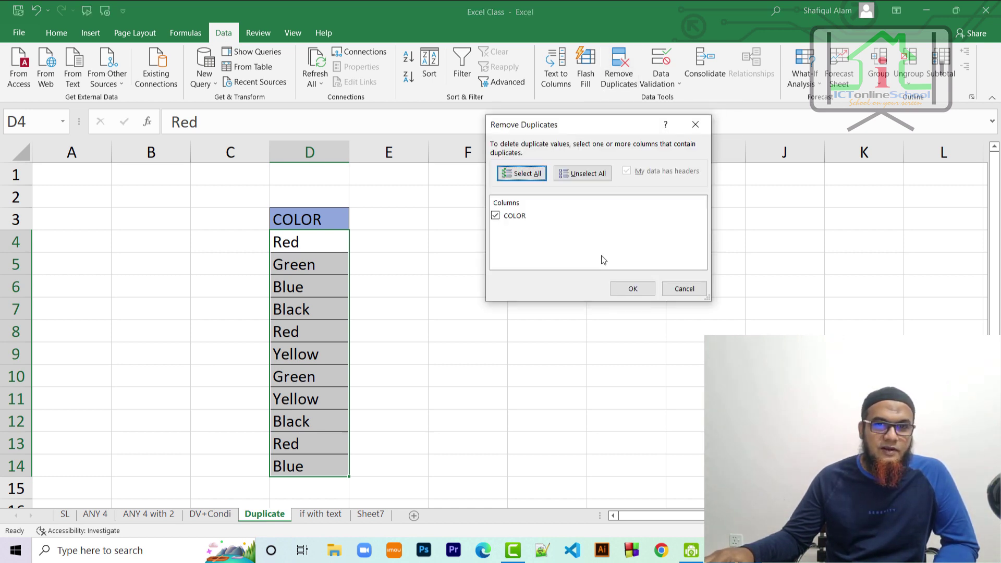
left_click(628, 291)
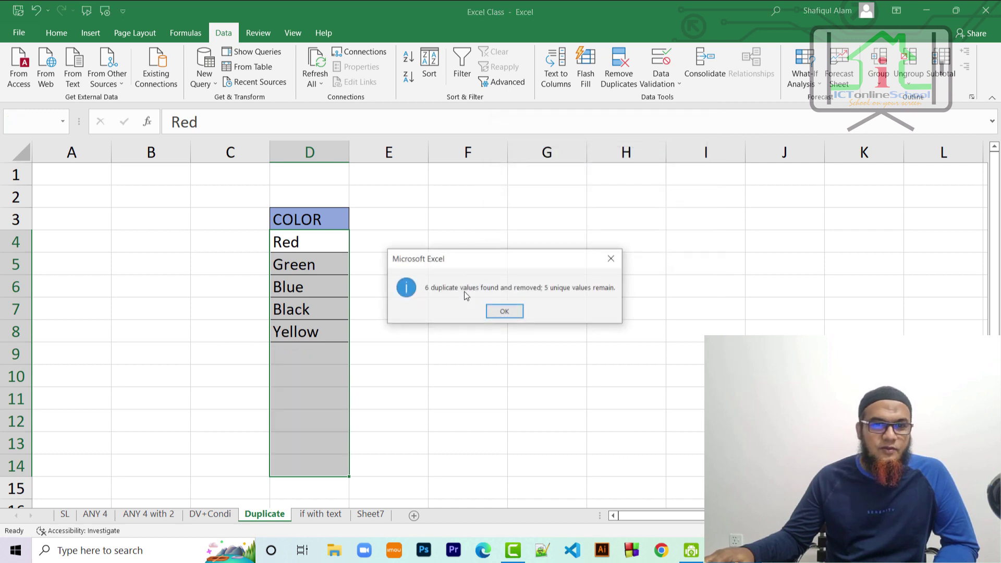
left_click(504, 312)
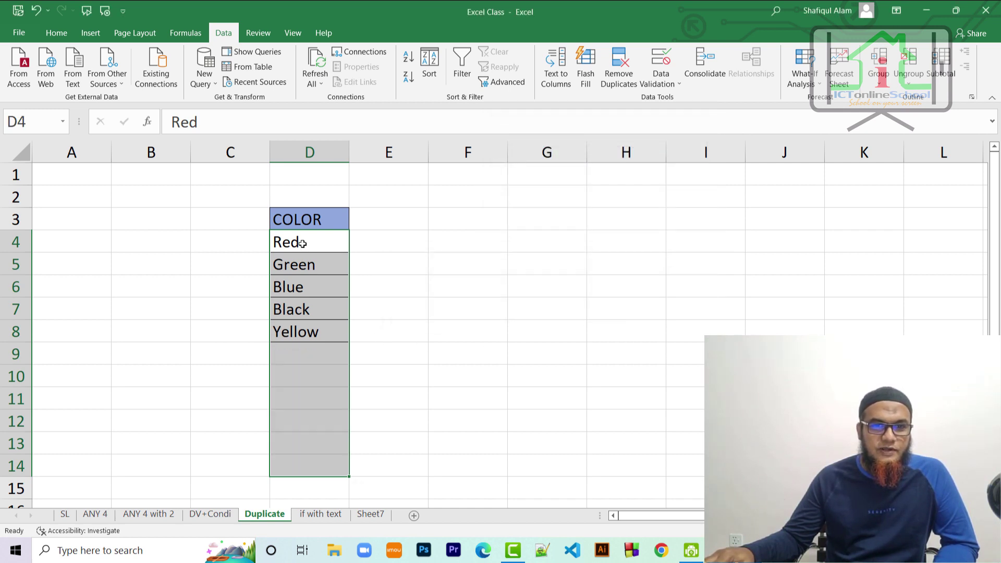
Select the remaining colors in D4:D8 to review the deduplicated list.
left_click_drag(305, 245, 303, 342)
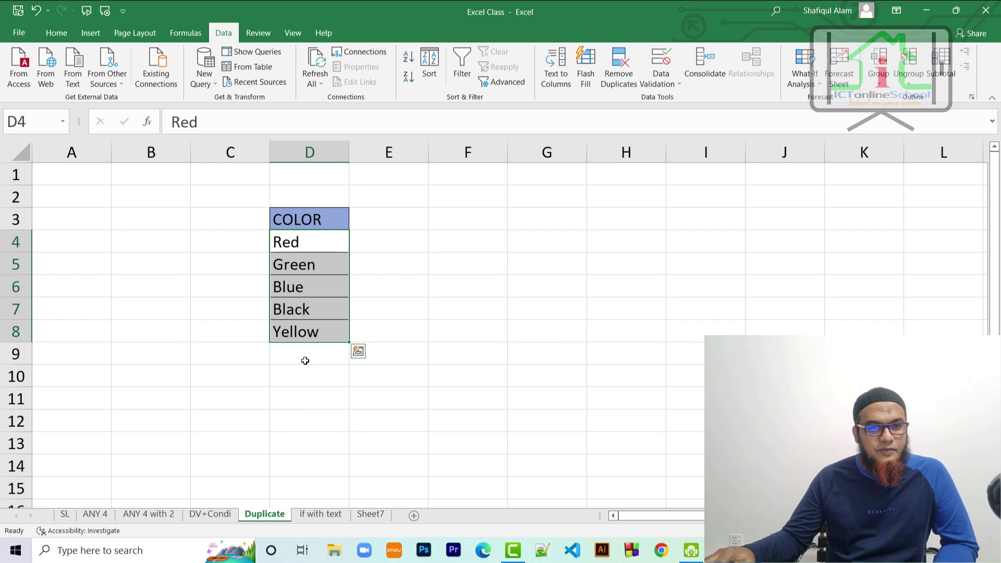
scroll(301, 358, "down", 1)
scroll(300, 358, "up", 1)
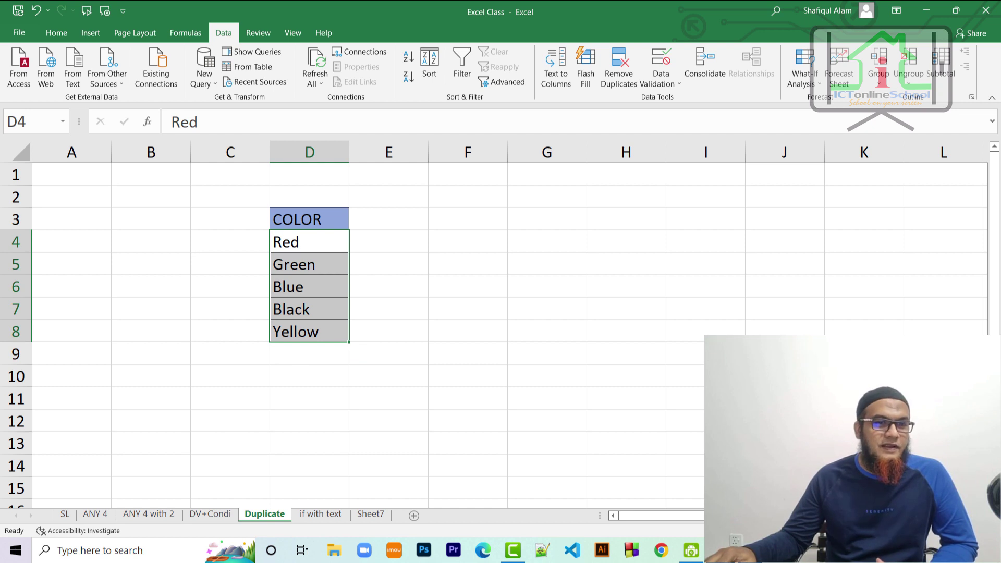
Return to the SL sheet and select the first serial in cell B4.
left_click(66, 515)
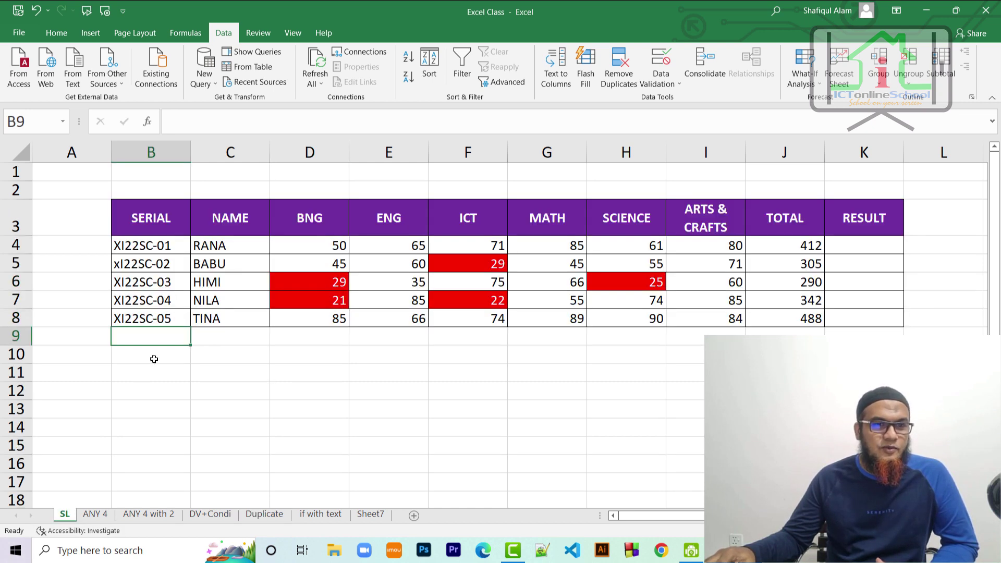
left_click(183, 249)
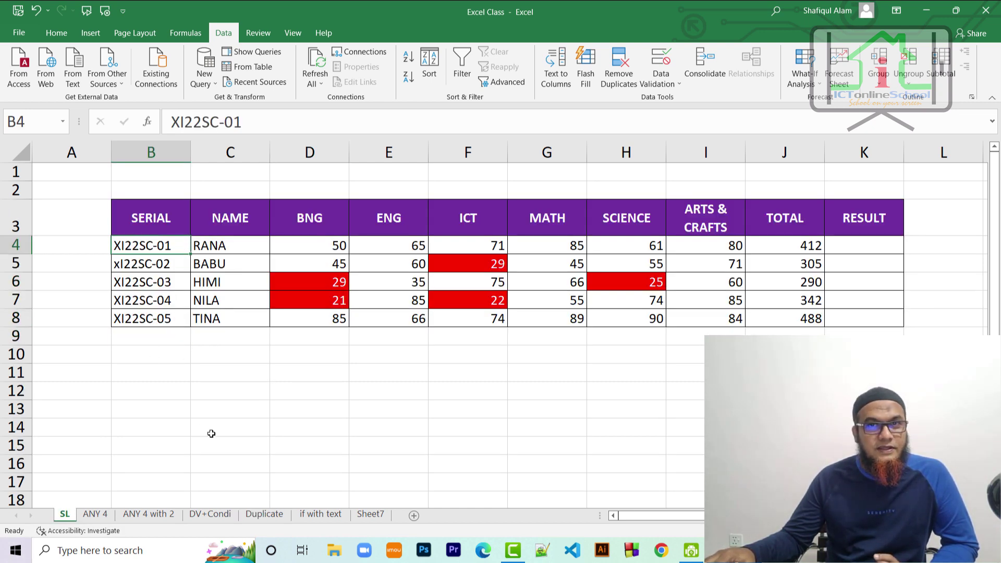